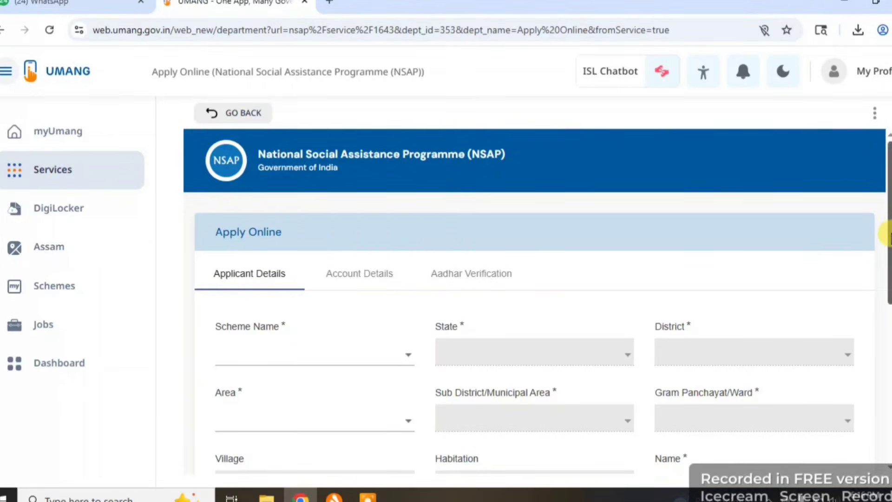
# Examine the Applicant Details, Account Details and Aadhar Verification sections of the NSAP online application form.
pyautogui.scroll(-7, 885, 235)
pyautogui.scroll(7, 888, 235)
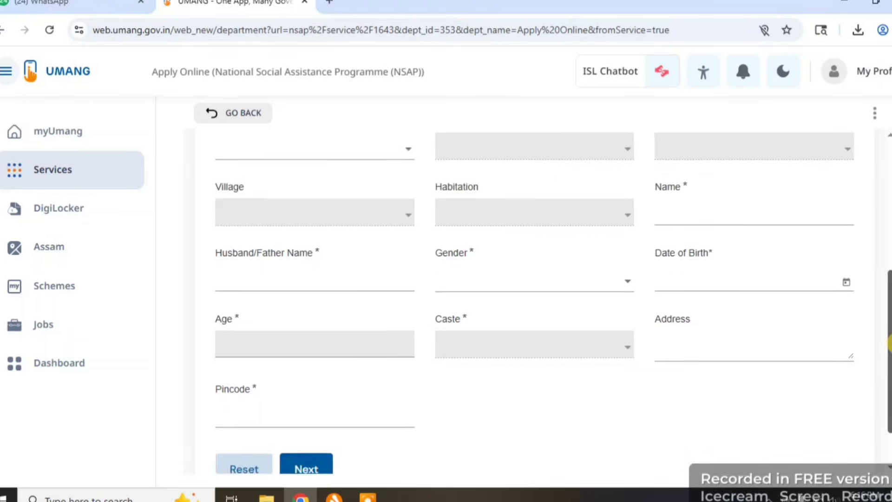
pyautogui.moveTo(890, 235); pyautogui.dragTo(890, 223)
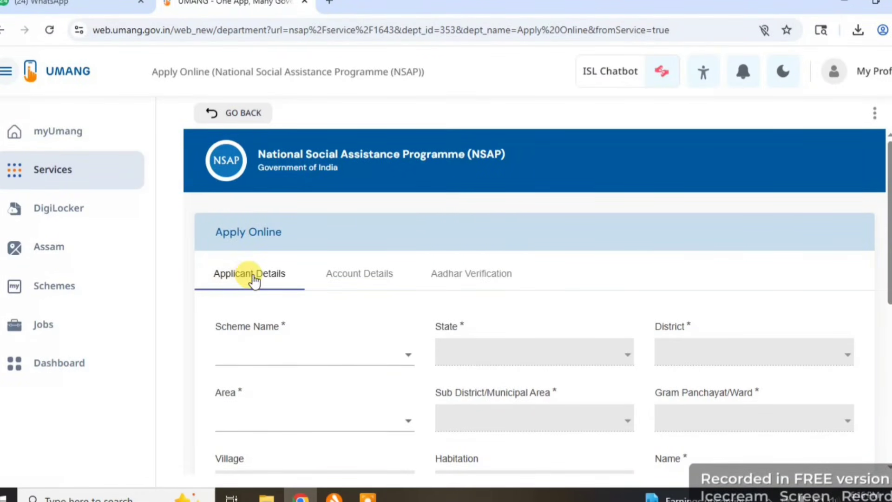
pyautogui.click(355, 278)
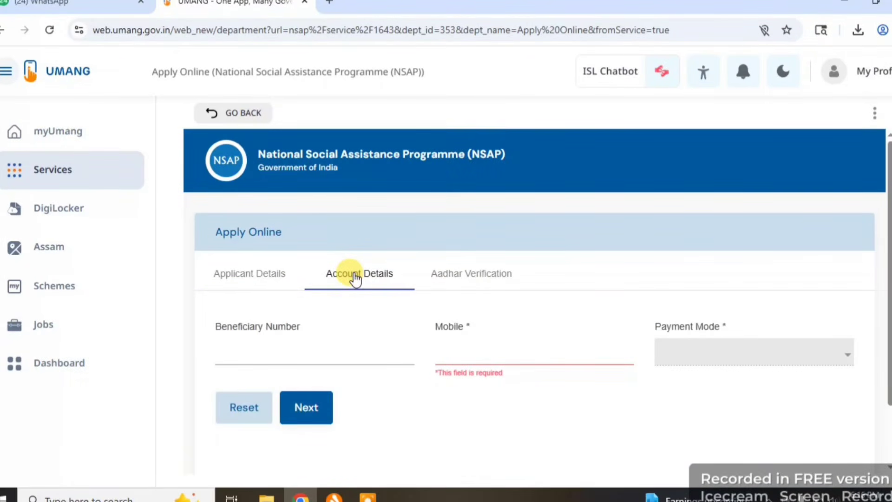
pyautogui.click(455, 278)
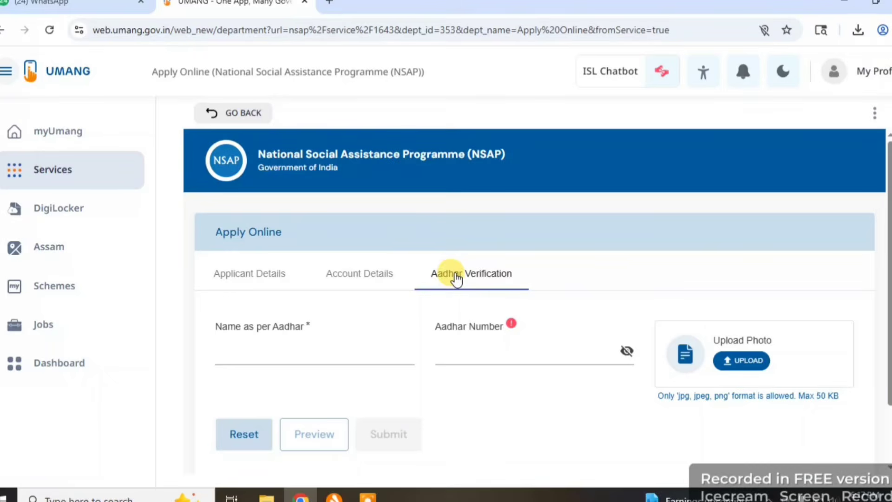
pyautogui.click(274, 279)
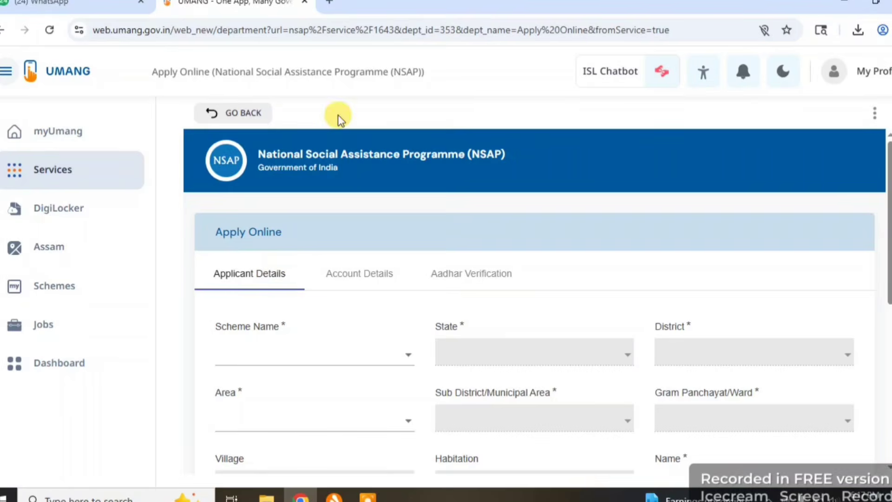
# Search Google for umang in a new browser tab and open the official UMANG website.
pyautogui.click(331, 7)
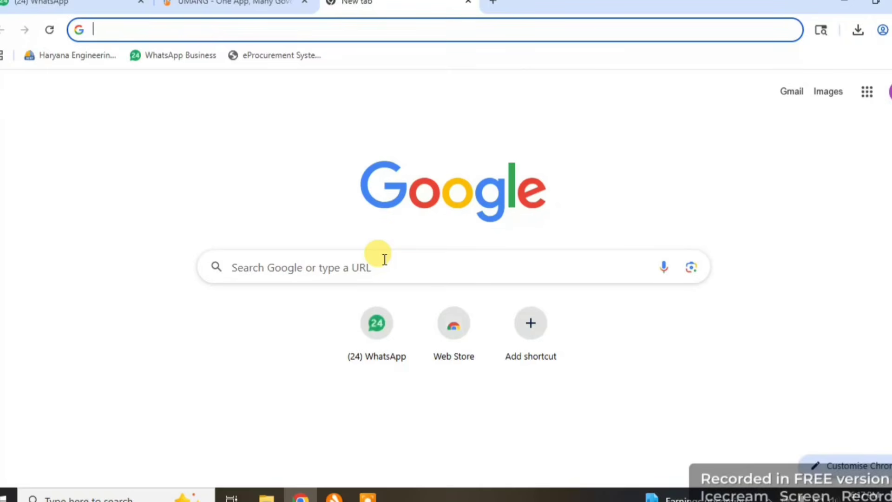
pyautogui.click(379, 267)
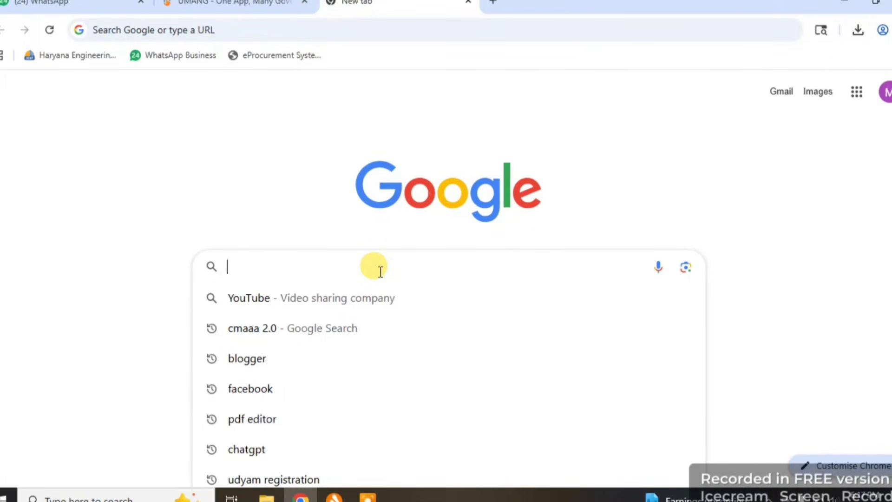
pyautogui.write('um')
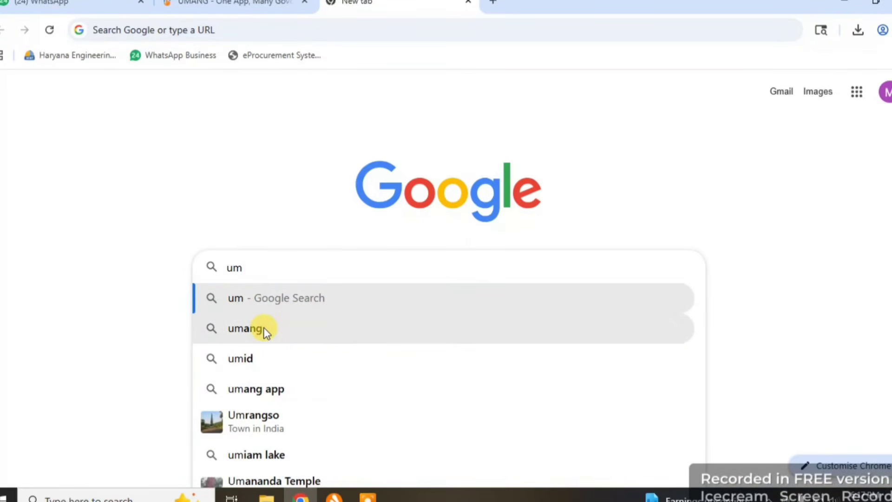
pyautogui.click(264, 327)
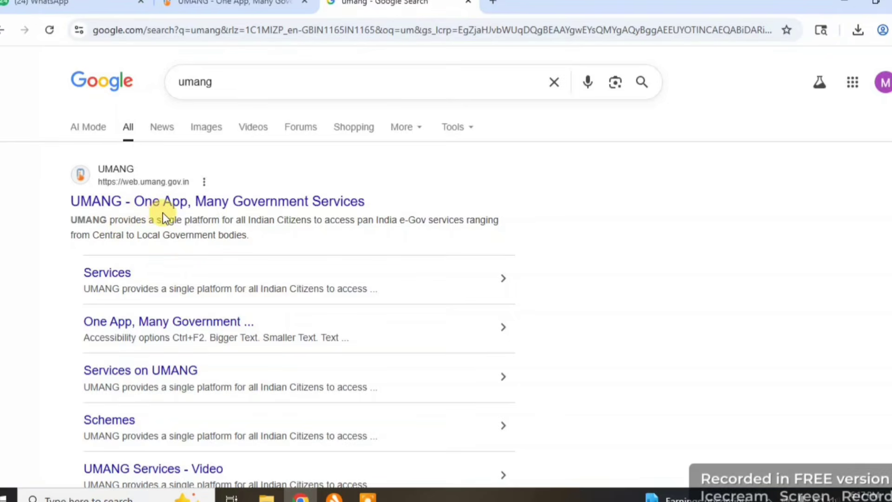
pyautogui.click(210, 204)
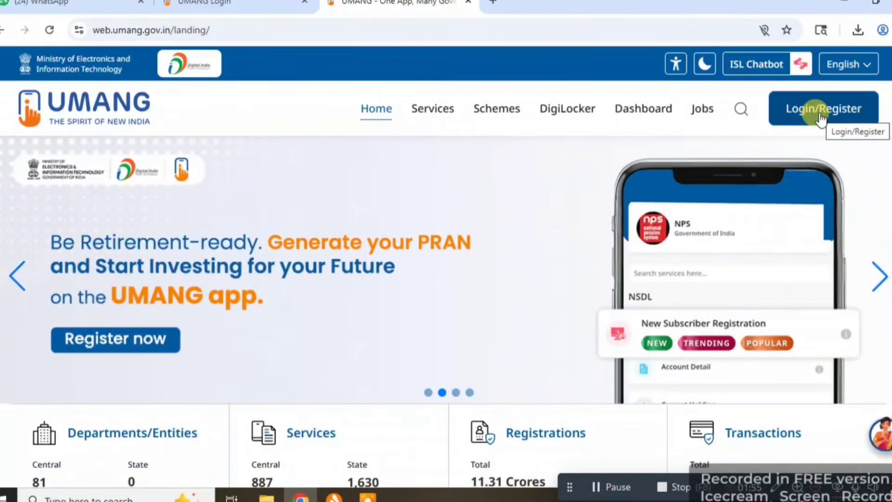
# Open the UMANG login page and go to its mobile number and MPIN fields.
pyautogui.click(820, 117)
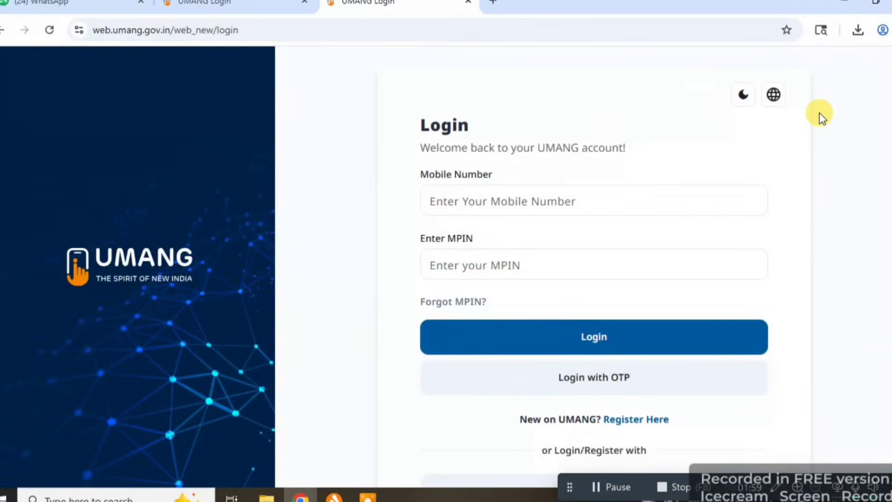
pyautogui.click(534, 201)
pyautogui.click(486, 263)
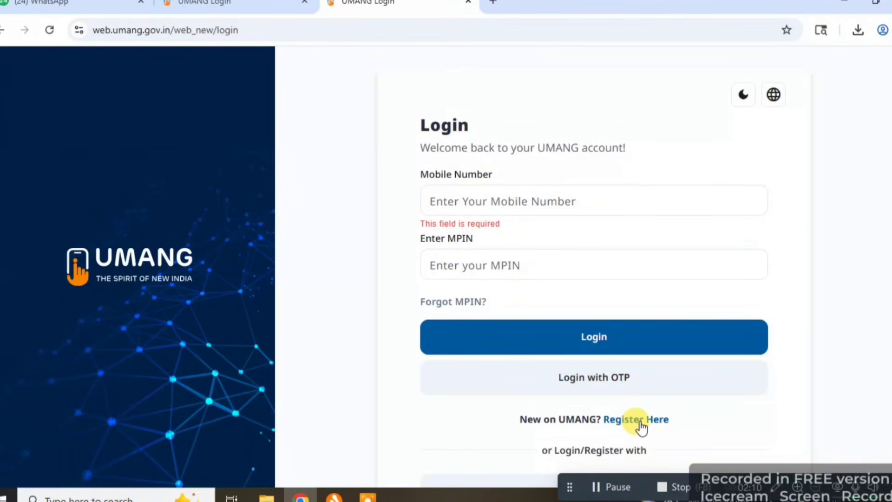
# Open the new-user sign-up form, choose Assam as the state and accept the end-user license agreement.
pyautogui.click(623, 420)
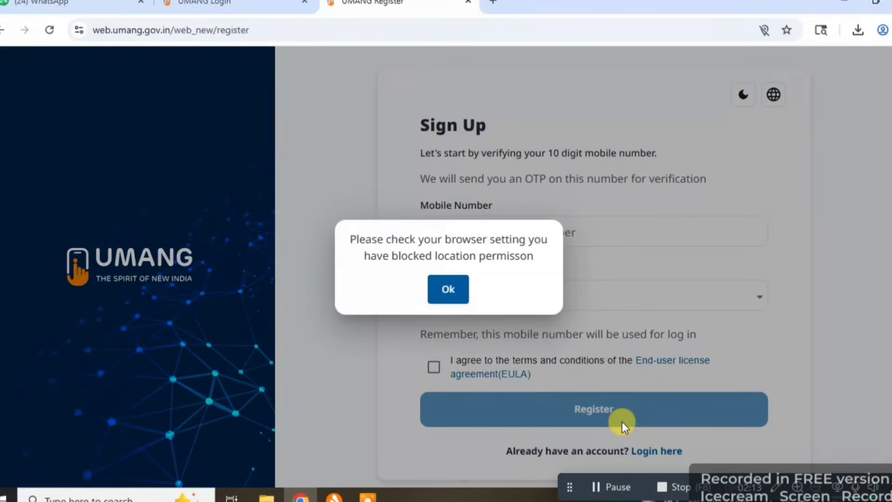
pyautogui.click(439, 297)
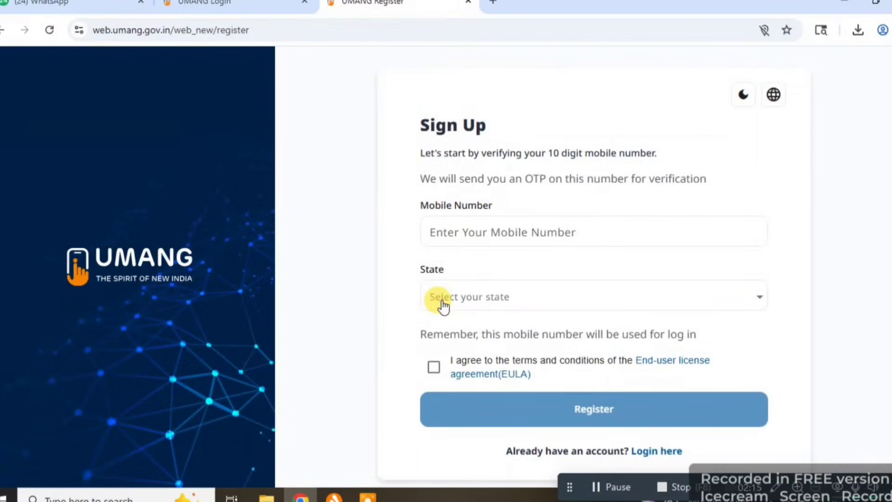
pyautogui.click(602, 231)
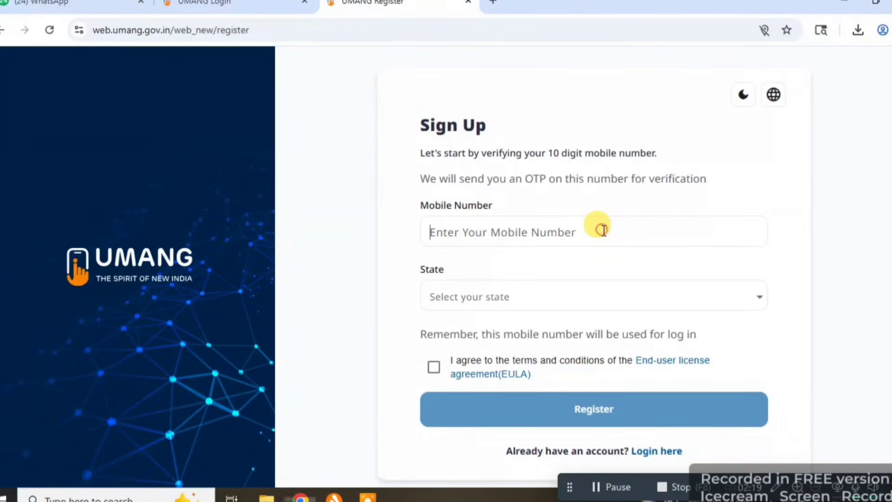
pyautogui.click(484, 302)
pyautogui.click(462, 239)
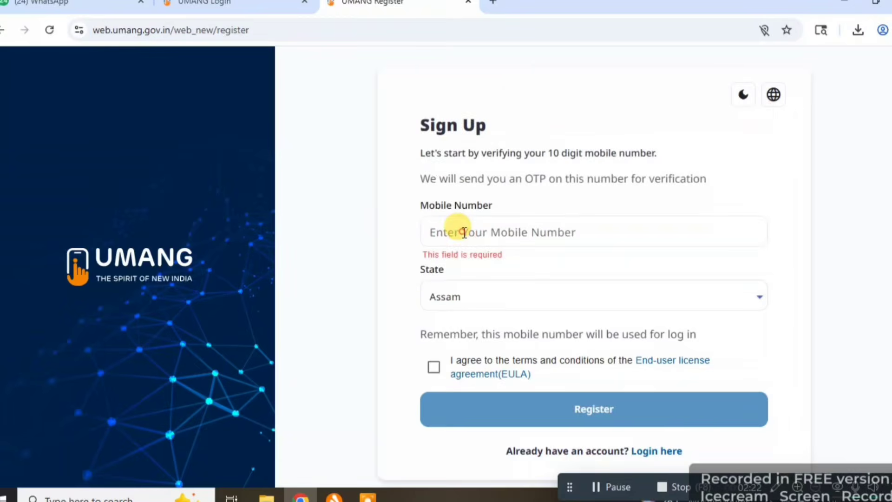
pyautogui.click(434, 367)
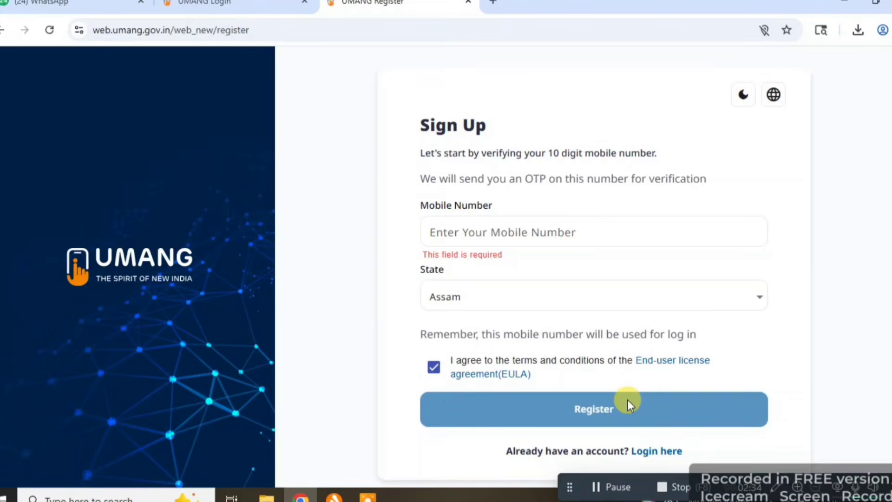
# Return to the login page and log in with the registered mobile number and MPIN.
pyautogui.click(654, 453)
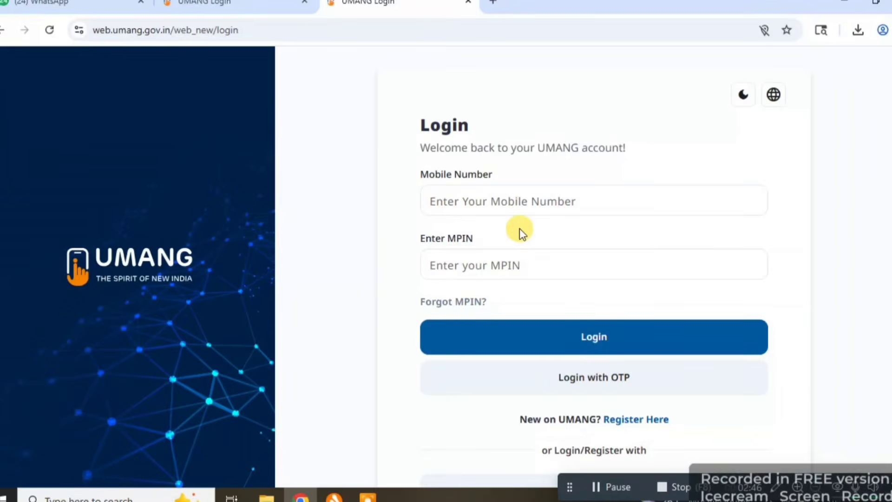
pyautogui.click(513, 206)
pyautogui.click(500, 258)
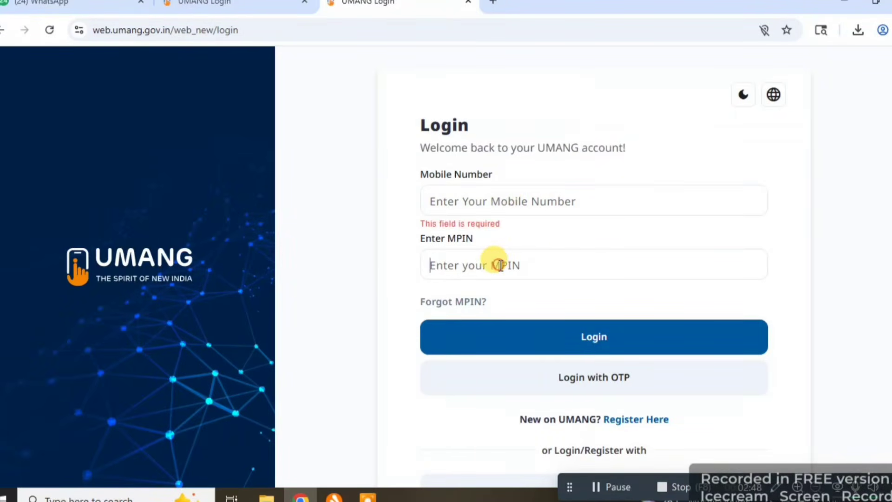
pyautogui.click(615, 486)
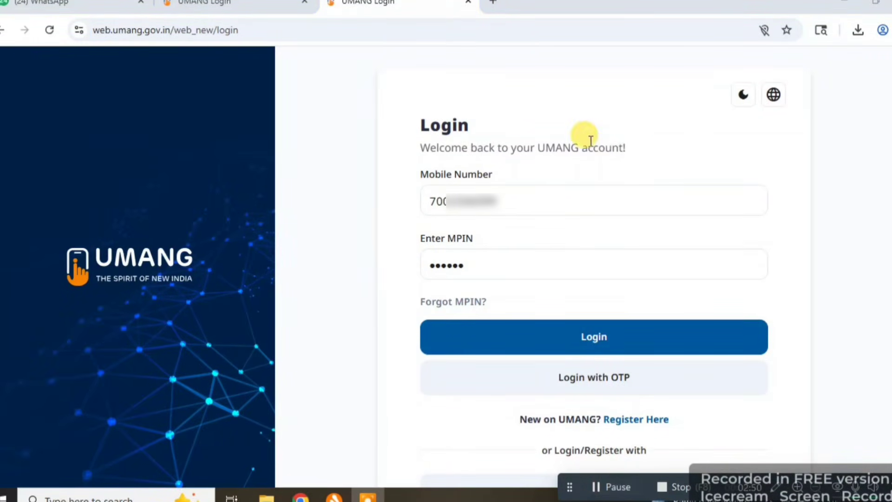
pyautogui.click(605, 335)
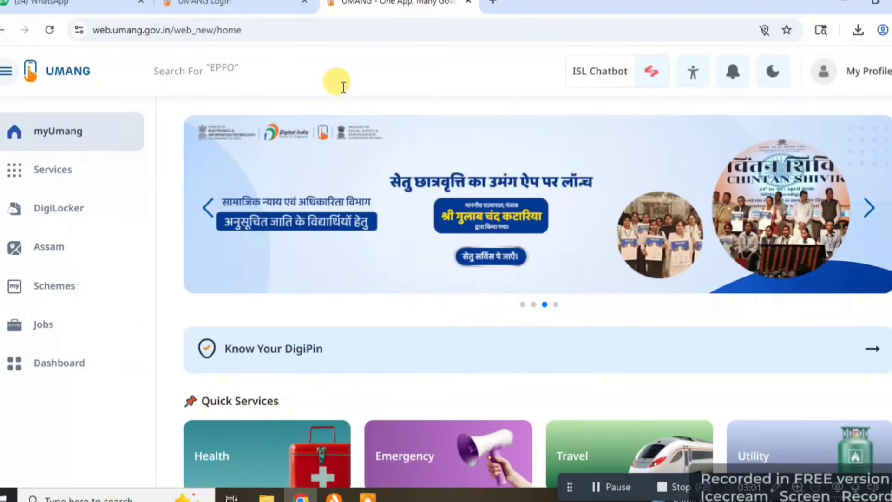
# Search the UMANG services for nsap and open Apply Online of the National Social Assistance Programme (NSAP).
pyautogui.click(253, 72)
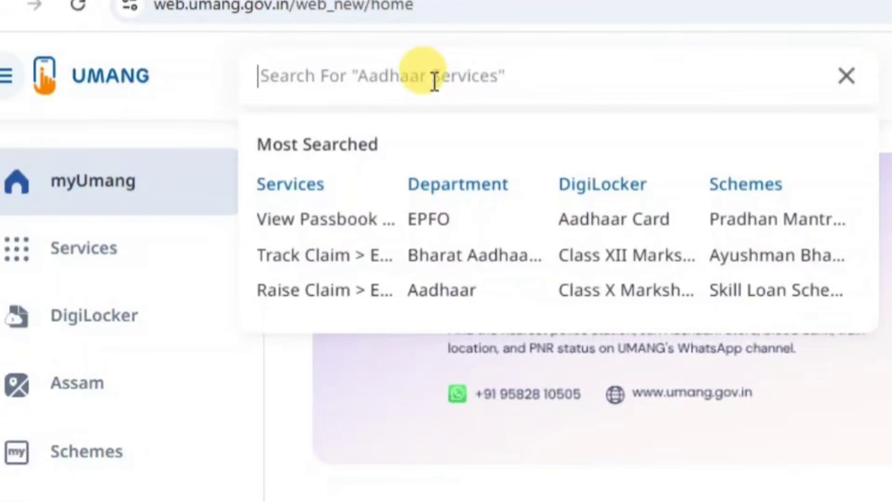
pyautogui.write('nsa')
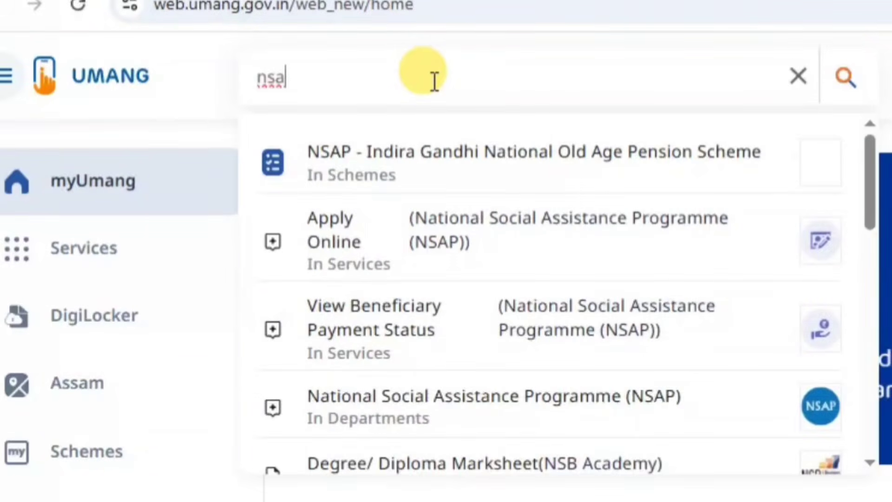
pyautogui.write('p')
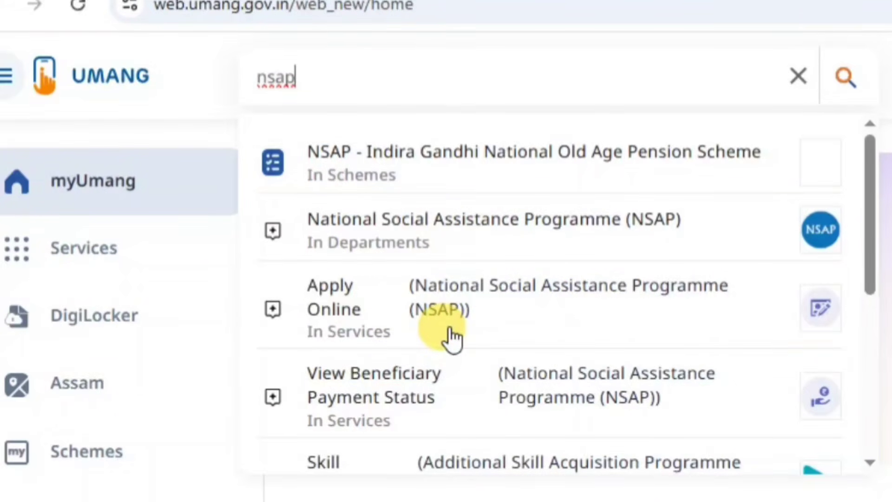
pyautogui.click(473, 318)
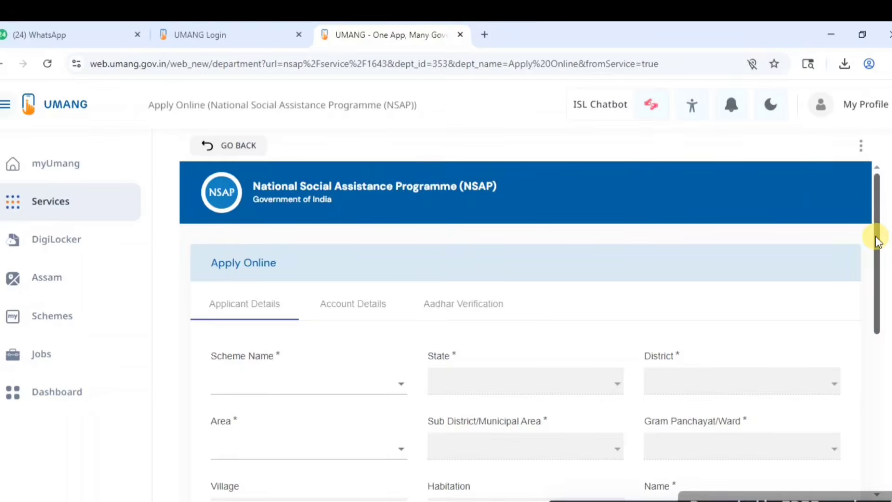
# Choose IGNOAPS as the scheme name in the applicant details.
pyautogui.moveTo(877, 240); pyautogui.dragTo(885, 279)
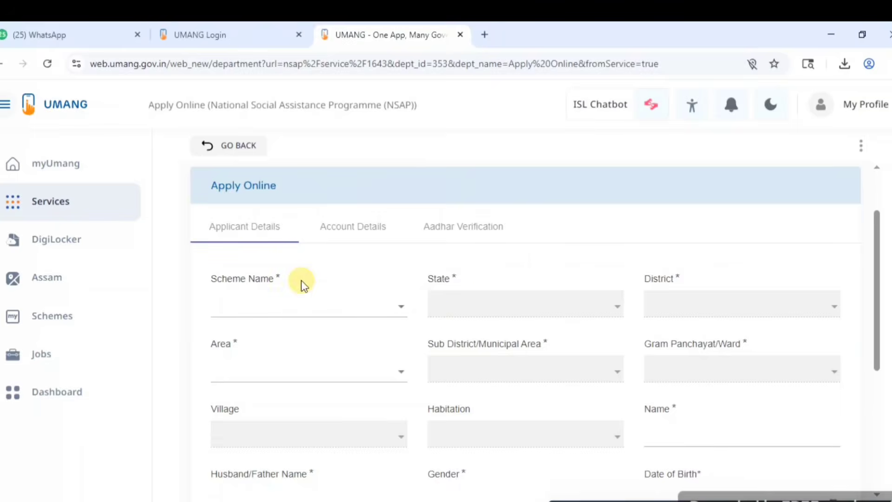
pyautogui.click(264, 314)
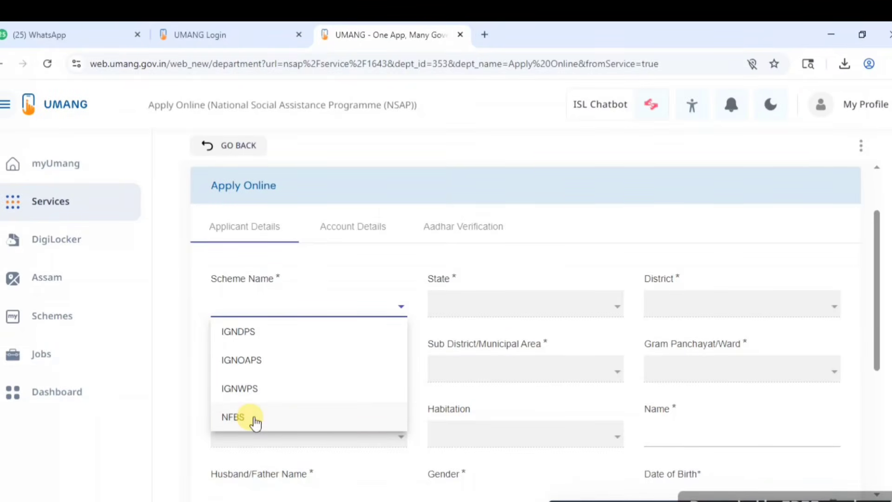
pyautogui.click(260, 360)
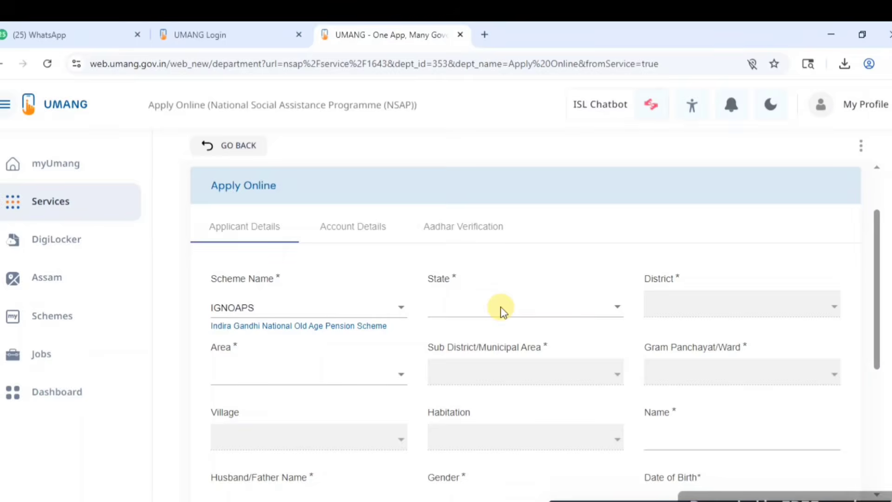
# Set the applicant's state to ASSAM and the district to BARPETA.
pyautogui.click(529, 309)
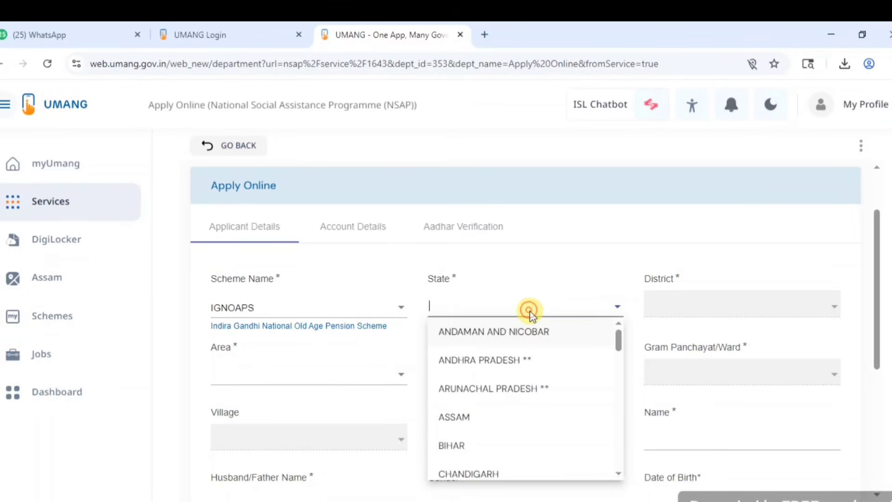
pyautogui.click(476, 410)
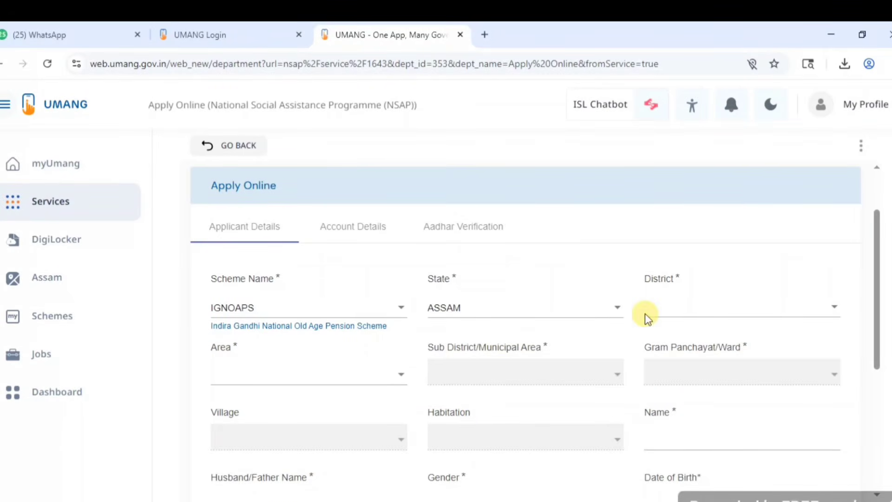
pyautogui.click(672, 304)
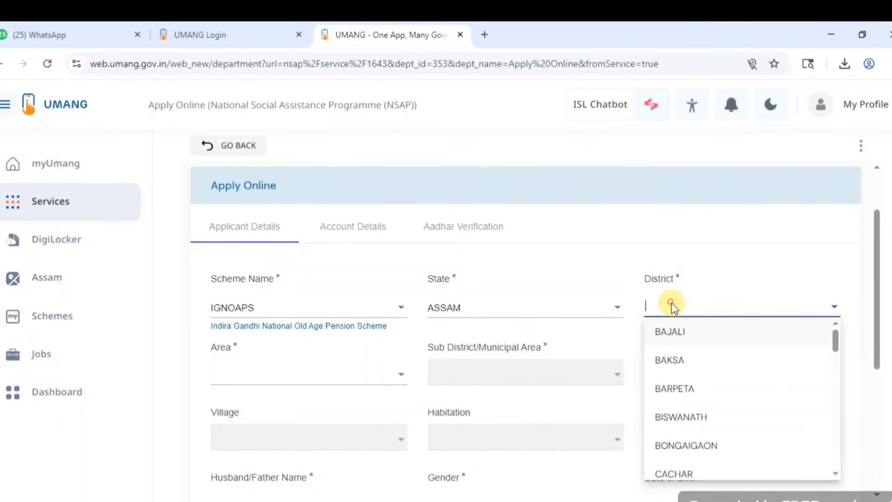
pyautogui.click(675, 388)
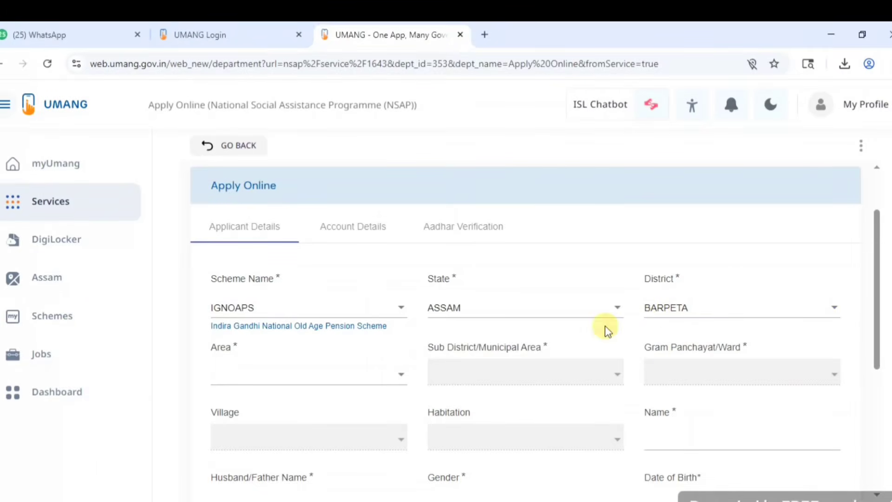
# Set the area to Rural, the sub district to CHAKCHAKA and the gram panchayat to KALAHBHANGA.
pyautogui.click(314, 371)
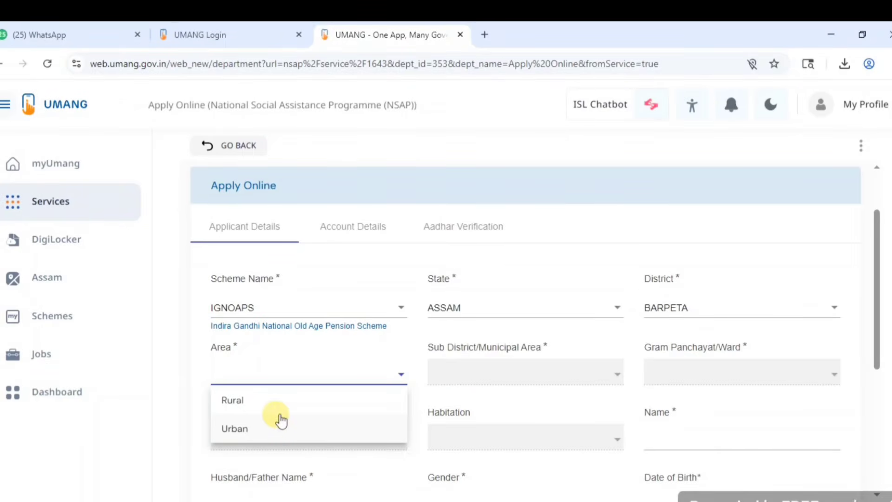
pyautogui.click(255, 407)
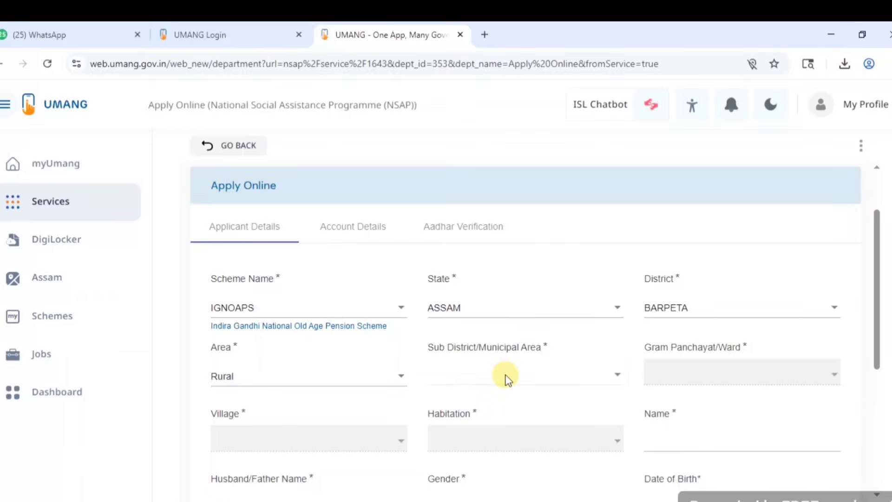
pyautogui.click(500, 373)
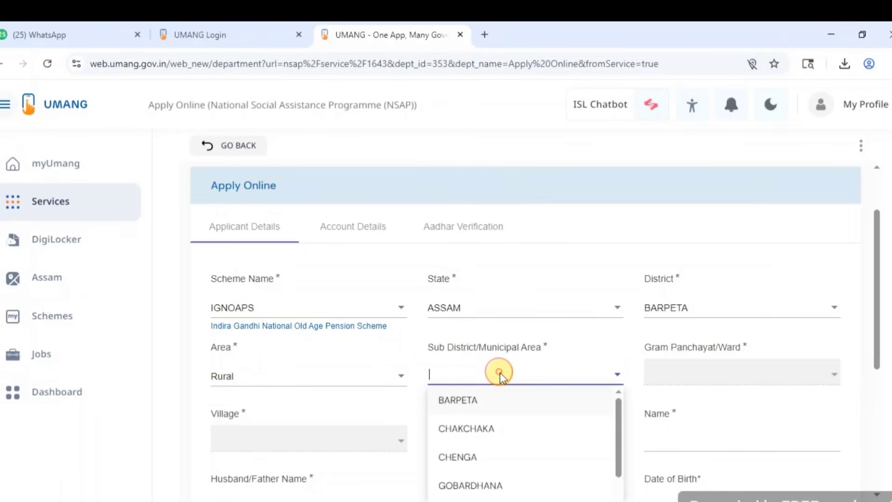
pyautogui.click(472, 429)
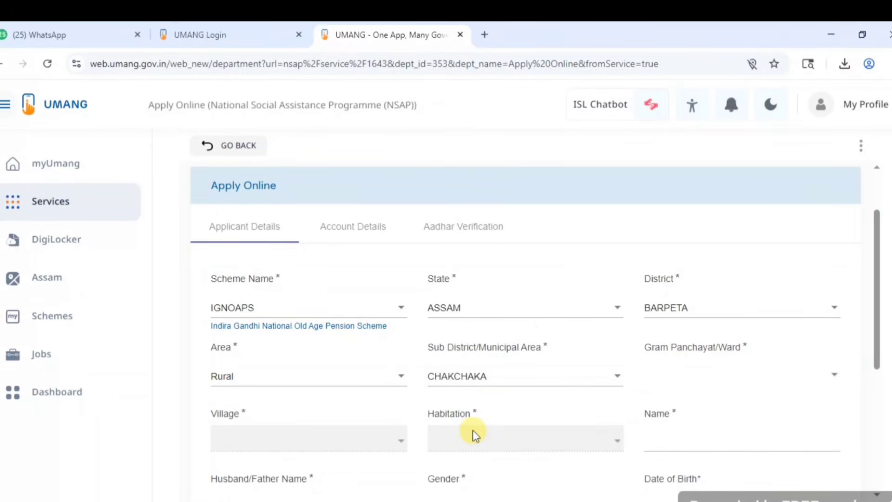
pyautogui.click(682, 380)
pyautogui.click(689, 429)
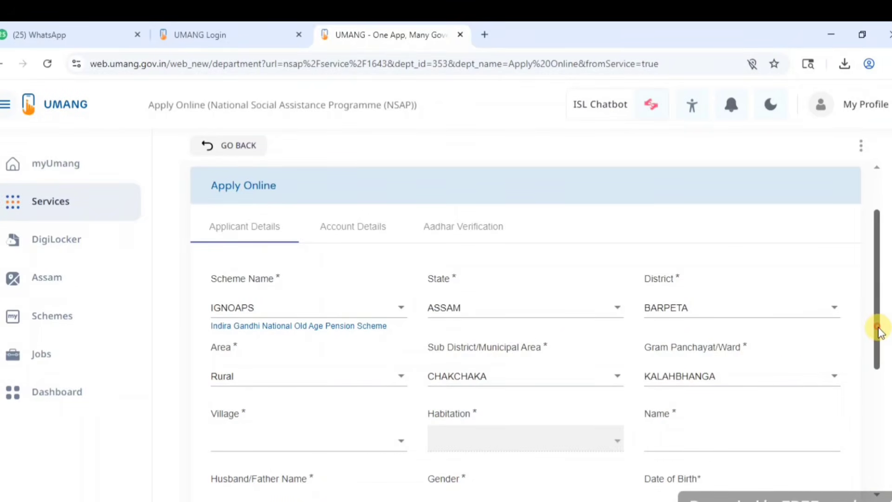
# Choose BANDHAR KHOWA as both the village and the habitation in the applicant details.
pyautogui.moveTo(879, 331); pyautogui.dragTo(878, 378)
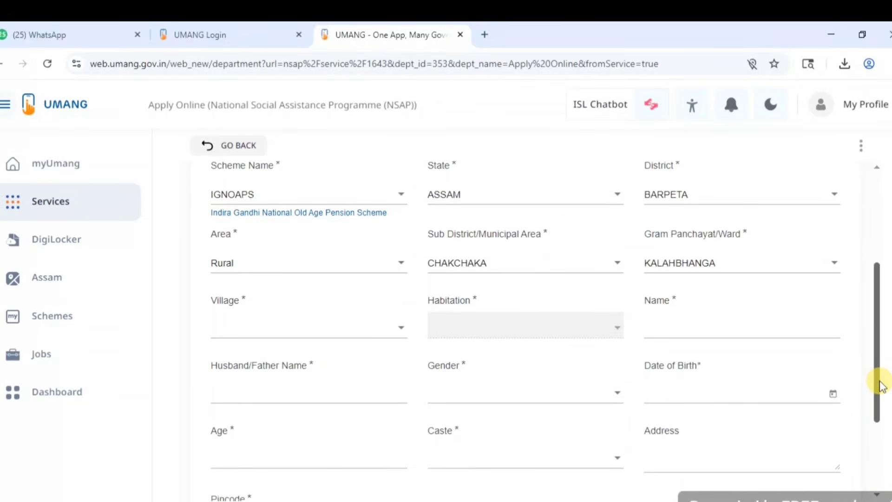
pyautogui.click(391, 335)
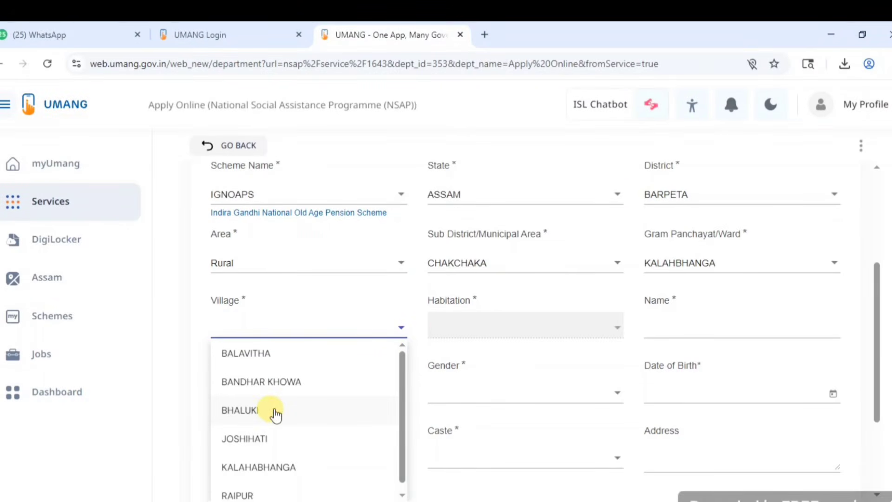
pyautogui.click(293, 382)
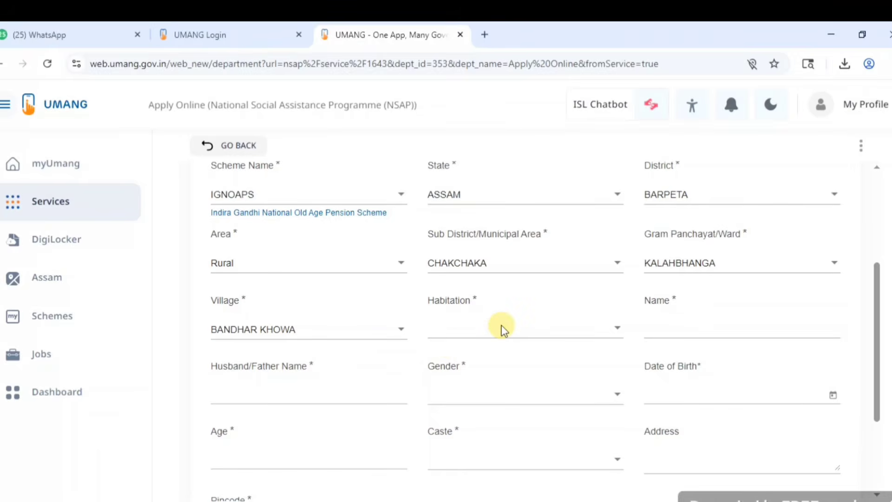
pyautogui.click(501, 325)
pyautogui.click(489, 357)
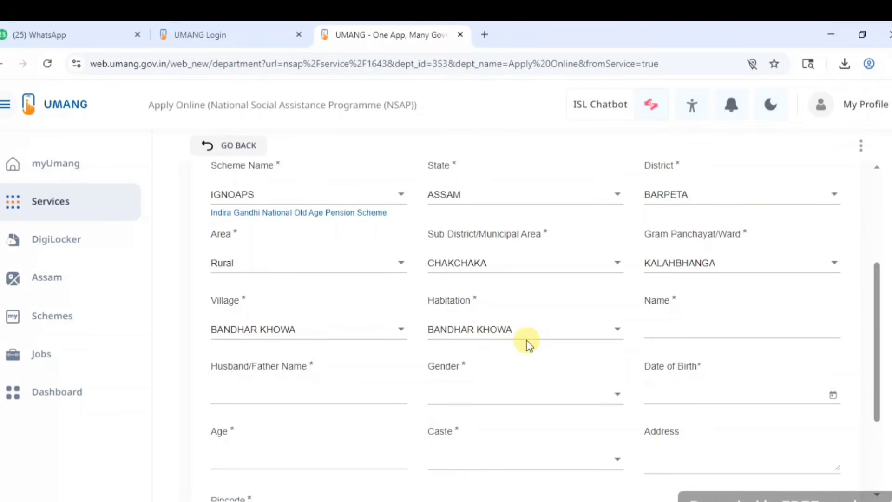
# Set the applicant's gender to Male and pick the date of birth.
pyautogui.click(684, 329)
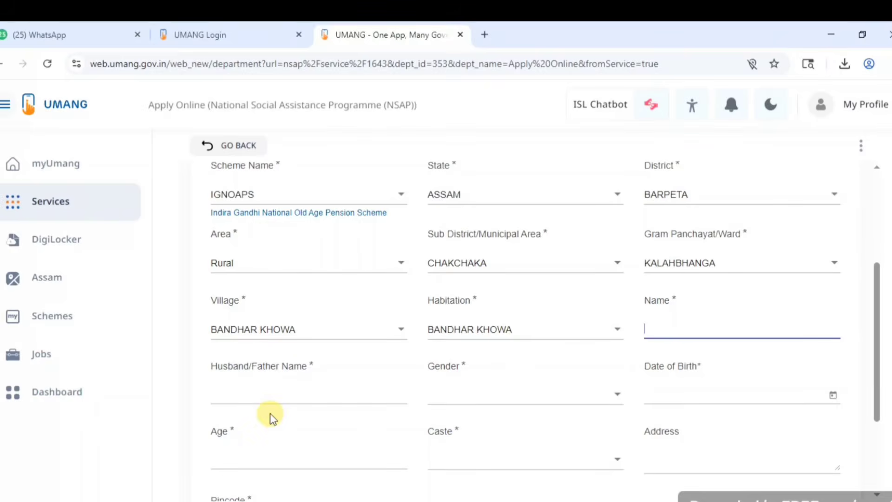
pyautogui.click(267, 396)
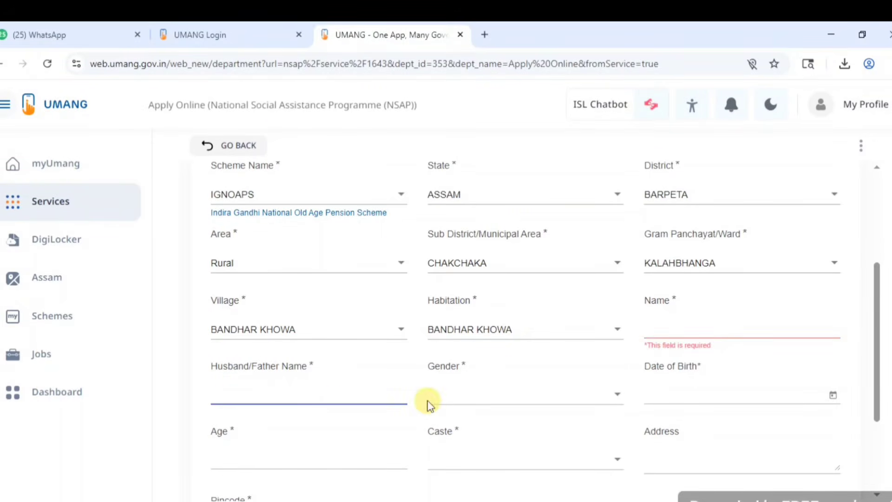
pyautogui.click(478, 396)
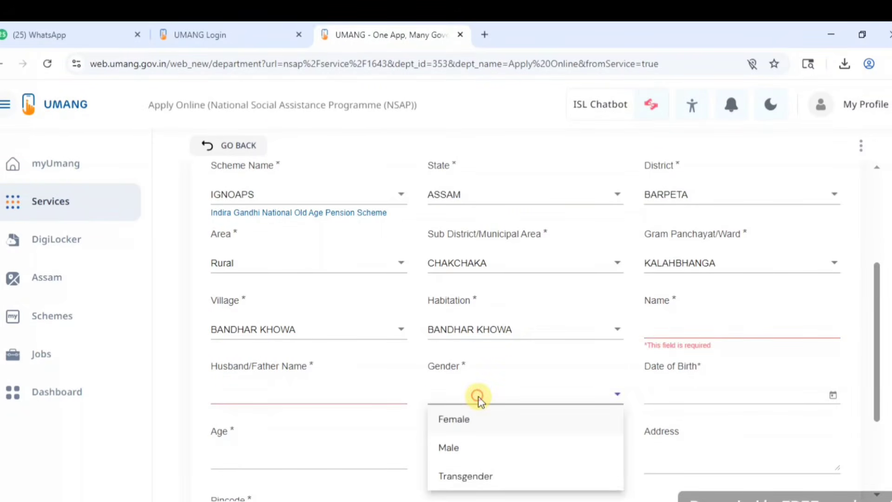
pyautogui.click(457, 448)
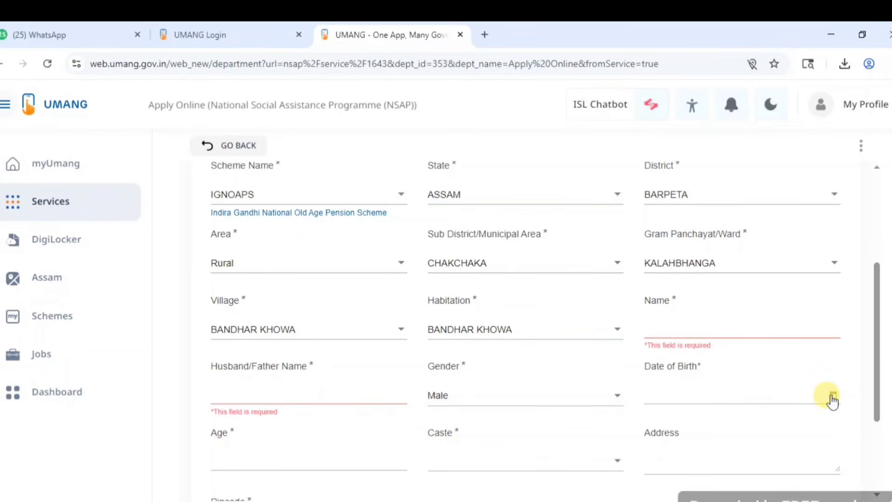
pyautogui.click(832, 395)
pyautogui.click(746, 367)
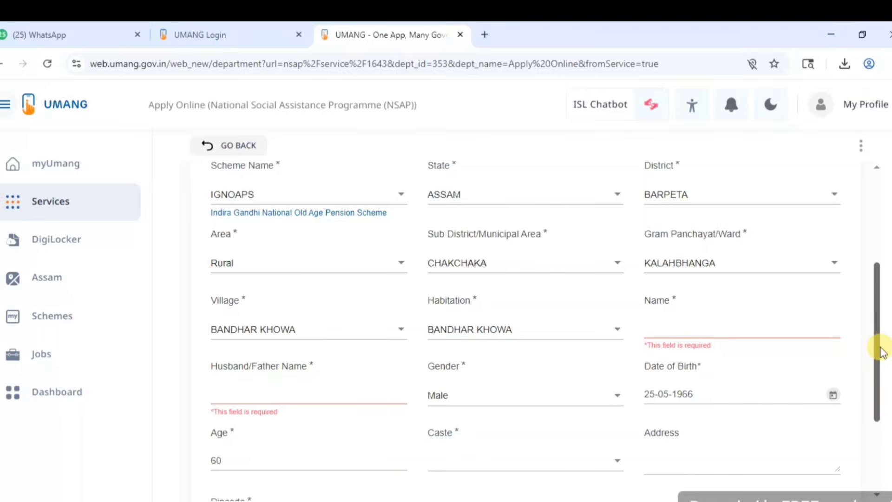
# Choose OTHER BACKWARD CLASS as the applicant's caste.
pyautogui.moveTo(881, 349); pyautogui.dragTo(882, 377)
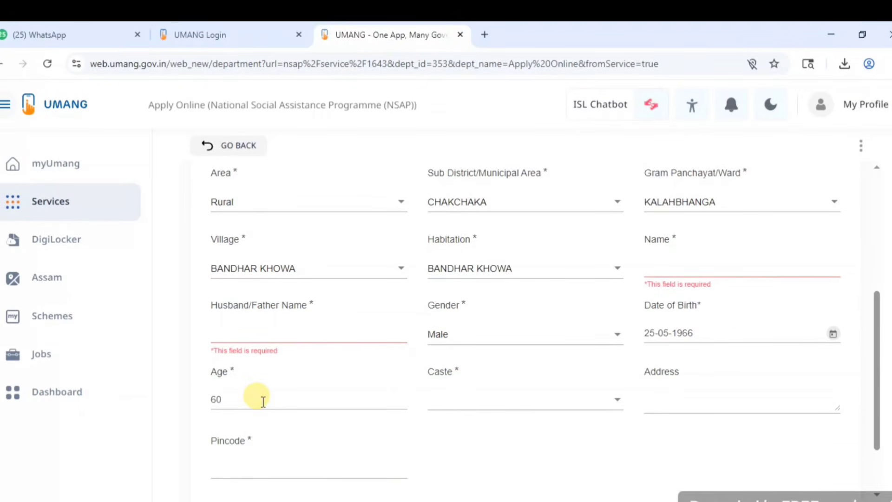
pyautogui.click(480, 406)
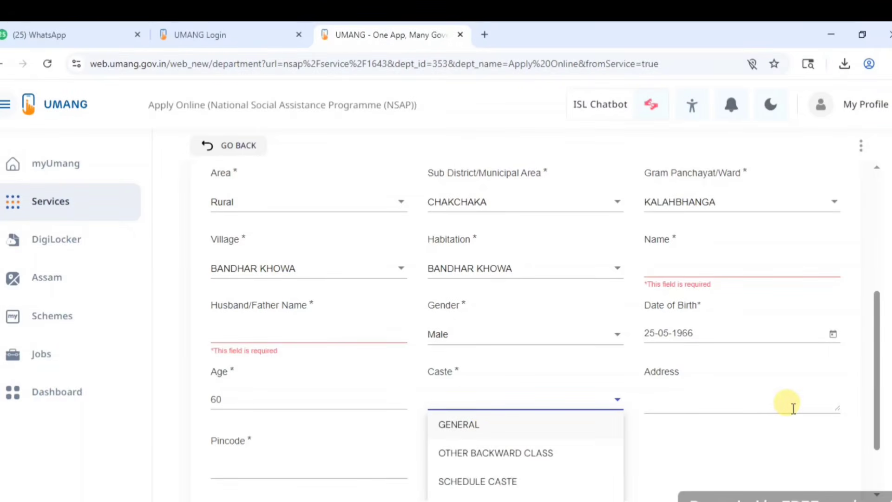
pyautogui.moveTo(877, 378); pyautogui.dragTo(878, 392)
pyautogui.click(536, 362)
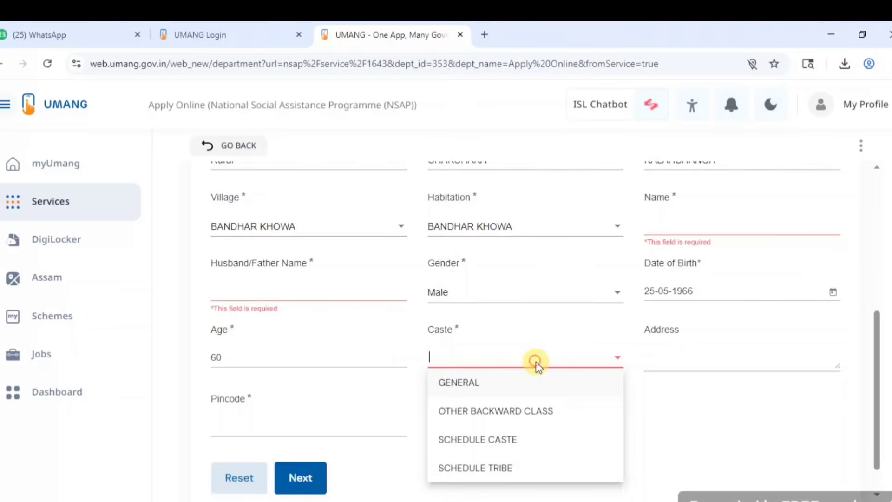
pyautogui.click(490, 403)
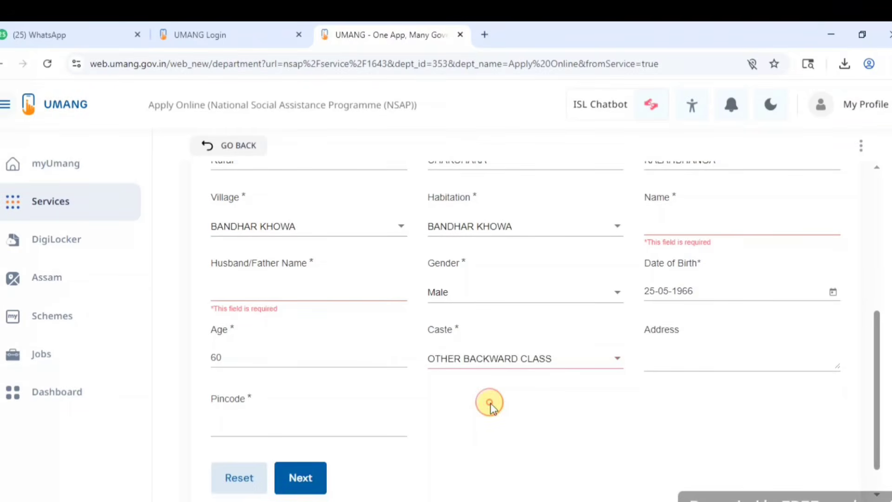
# Fill in the applicant's name, husband/father name, address and pincode, and continue to the account details.
pyautogui.click(727, 365)
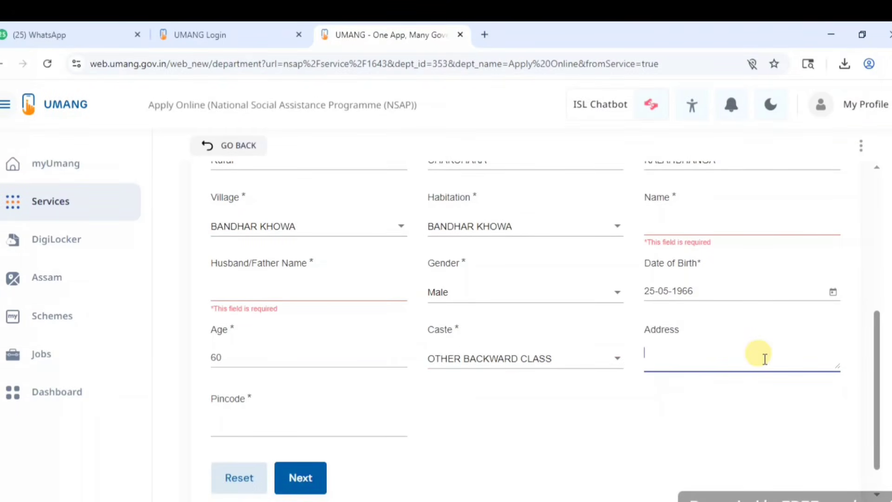
pyautogui.click(273, 422)
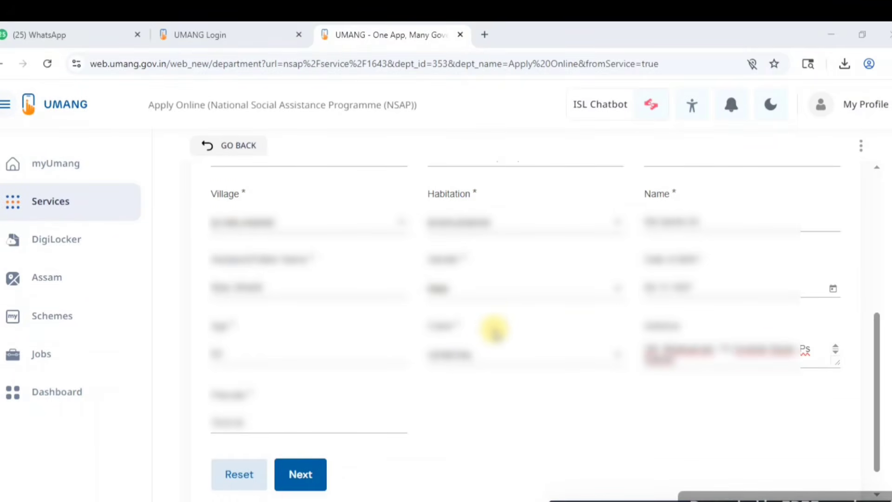
pyautogui.click(312, 482)
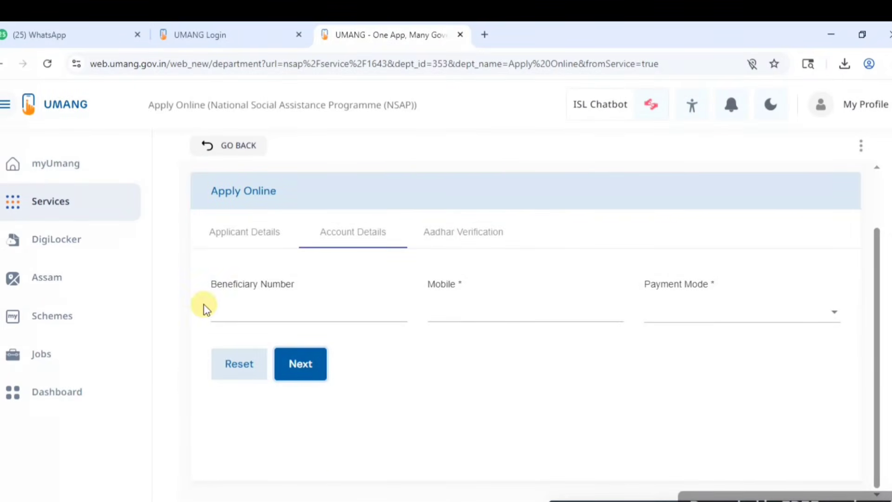
# Enter the beneficiary number and mobile number in the account details and choose BANK ACCOUNT as the payment mode.
pyautogui.click(237, 312)
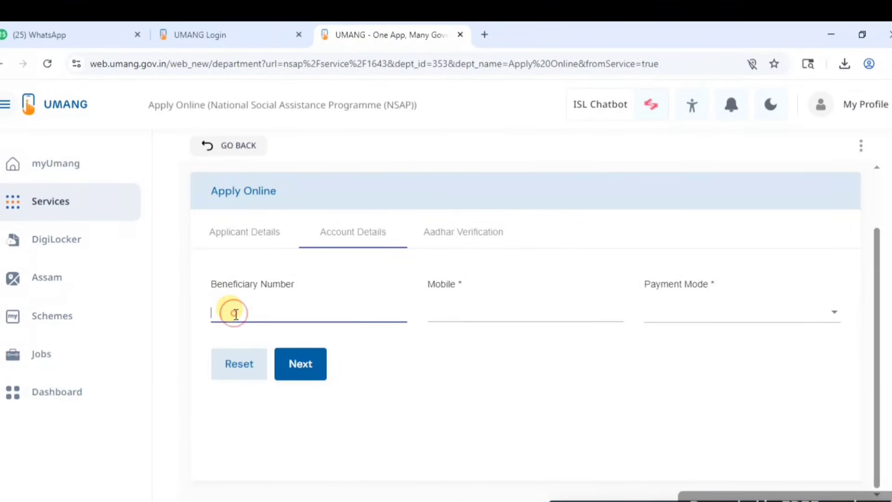
pyautogui.click(459, 313)
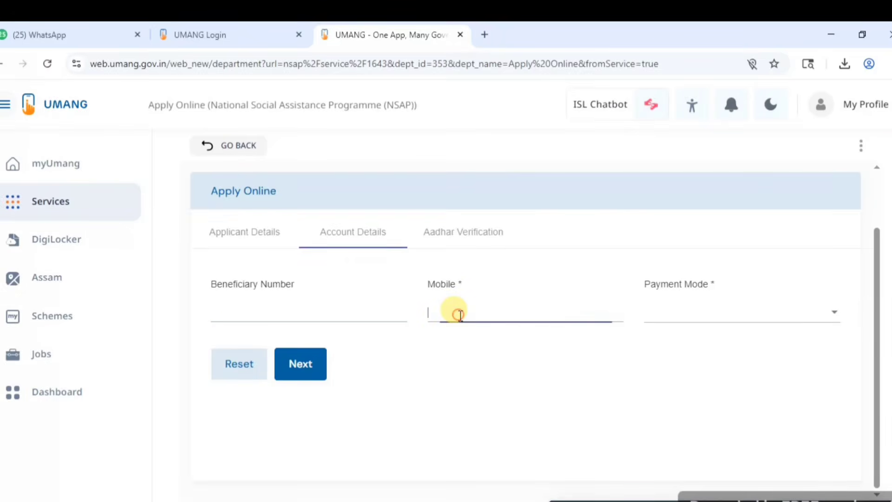
pyautogui.click(698, 312)
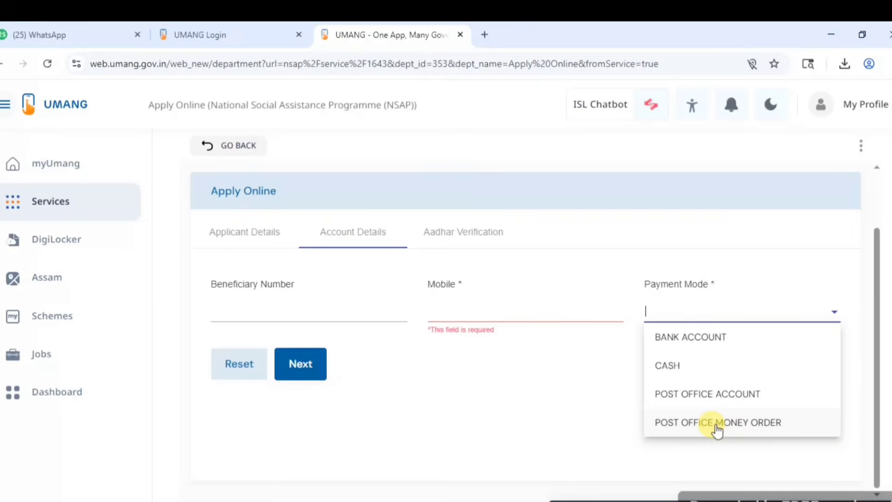
pyautogui.click(699, 338)
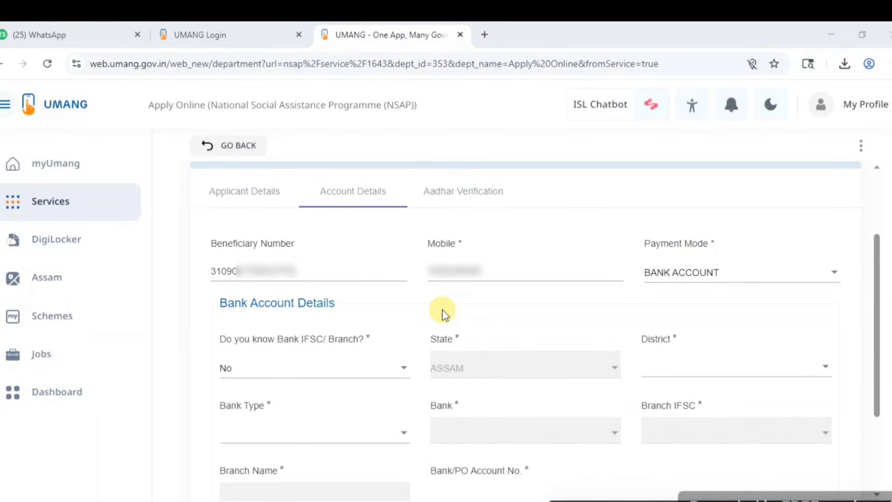
pyautogui.click(715, 271)
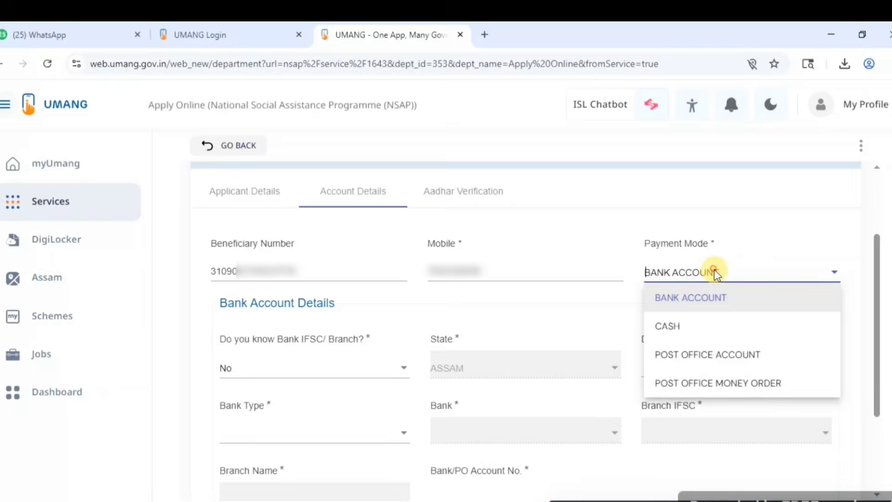
pyautogui.click(688, 299)
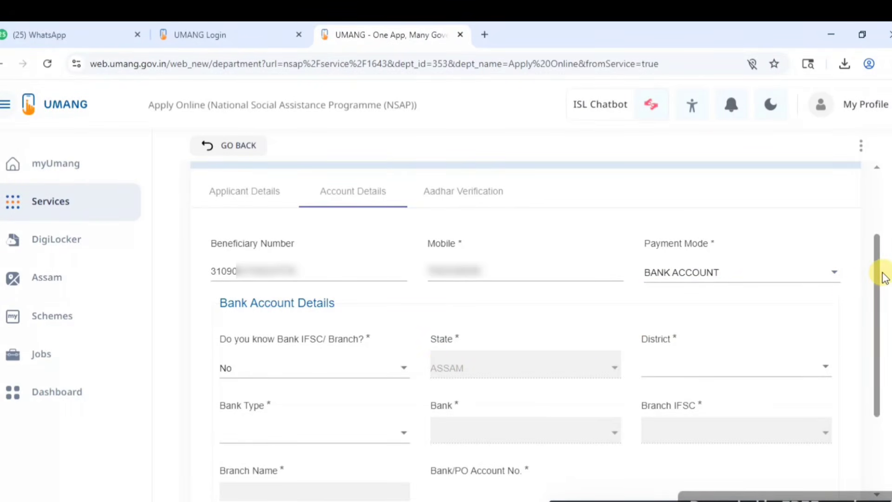
# Answer Yes to knowing the bank IFSC/branch in the bank account details.
pyautogui.moveTo(881, 278); pyautogui.dragTo(883, 313)
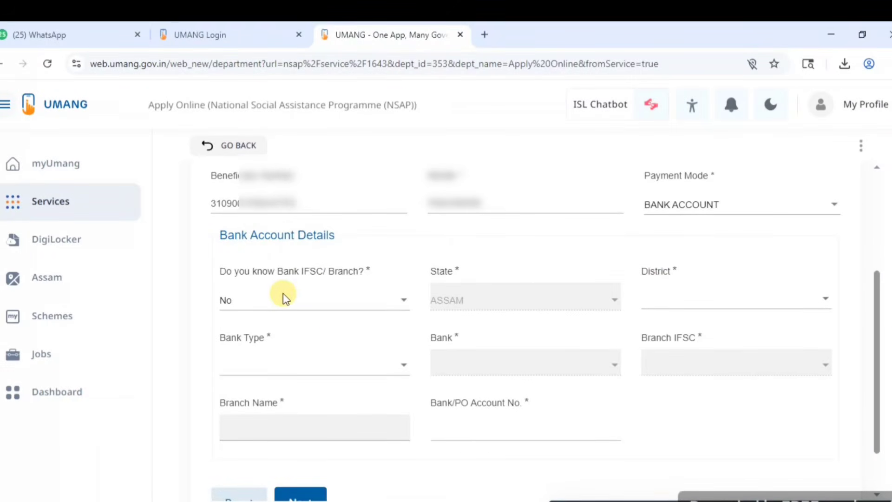
pyautogui.click(314, 302)
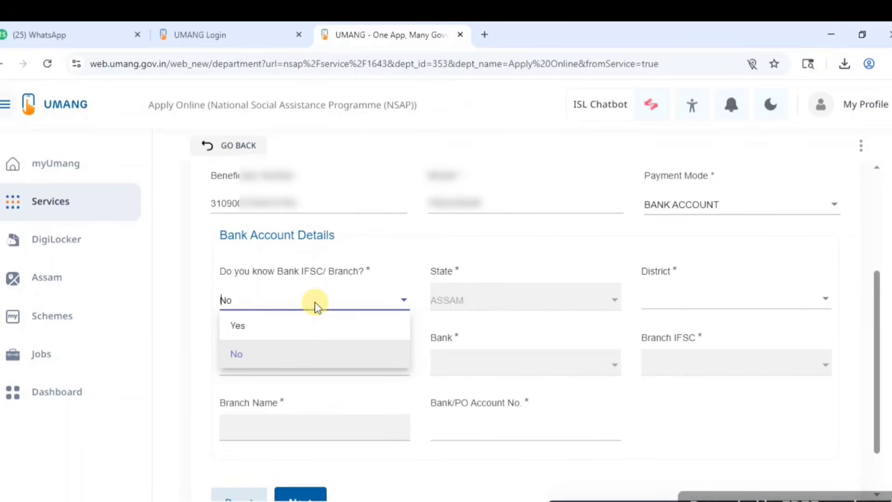
pyautogui.click(285, 325)
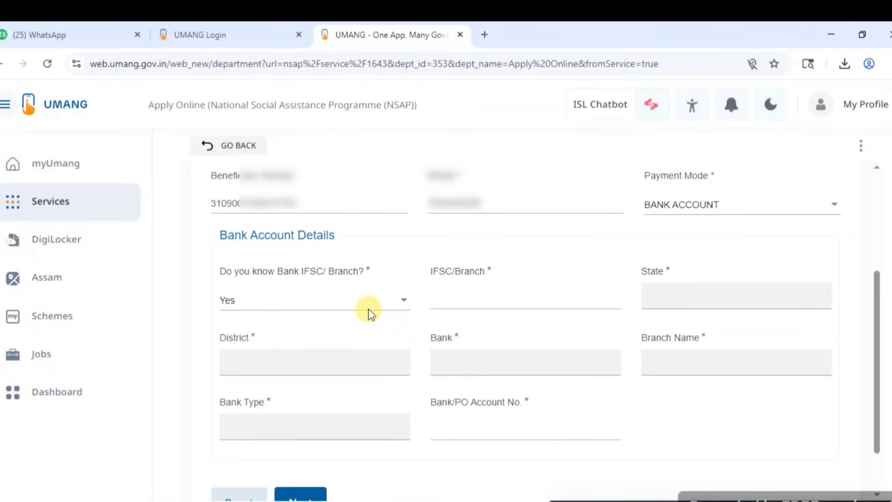
pyautogui.click(450, 297)
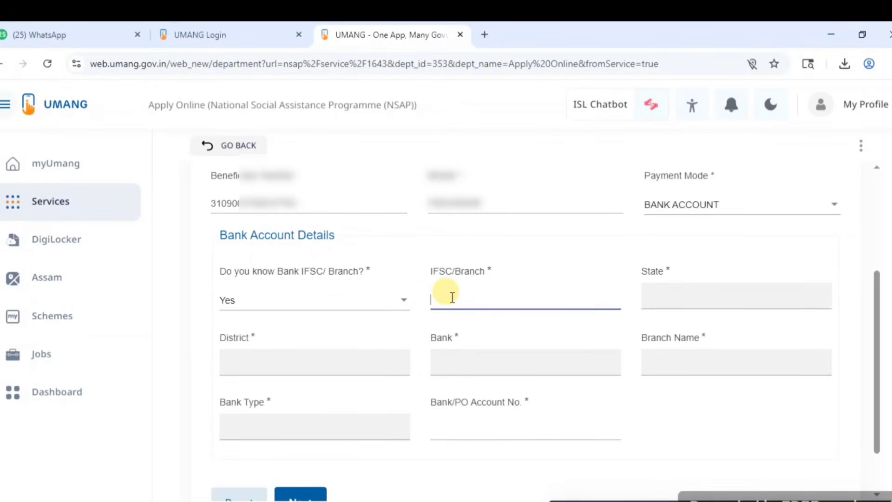
pyautogui.click(649, 294)
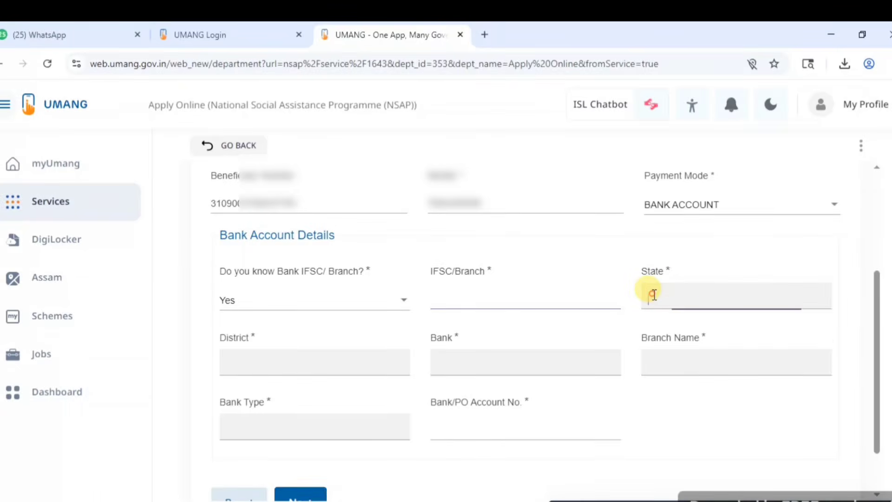
pyautogui.click(320, 372)
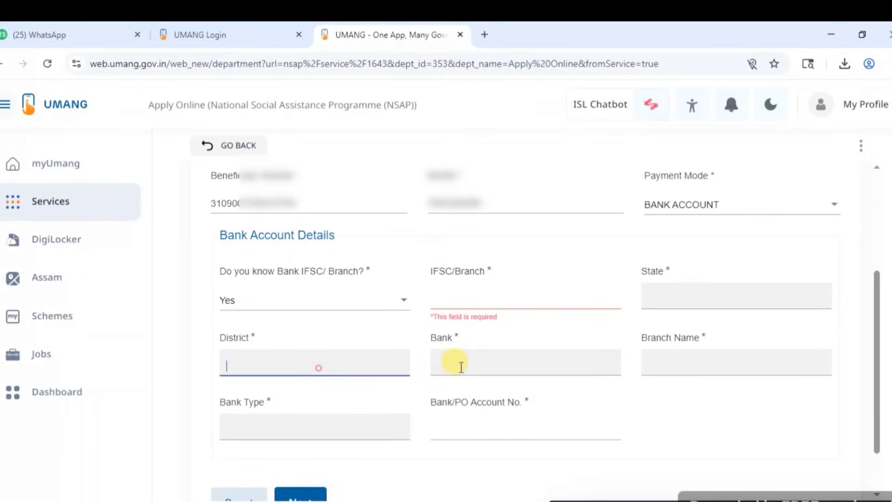
pyautogui.click(471, 364)
pyautogui.click(472, 428)
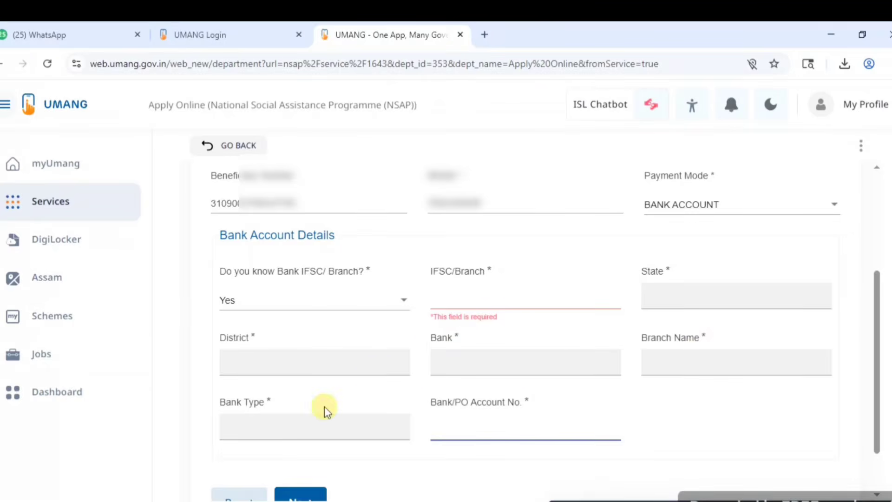
pyautogui.click(482, 300)
# Check the fields offered when the bank IFSC/branch question is answered No, and restore the answer to Yes.
pyautogui.click(364, 304)
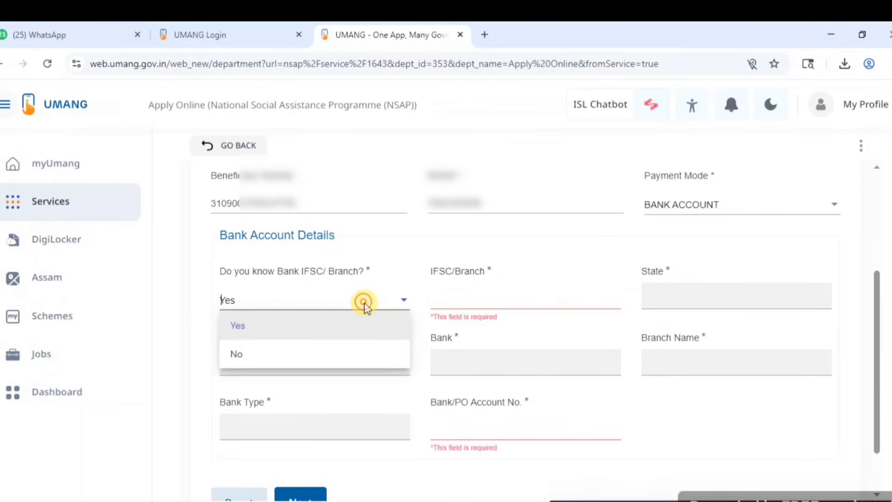
pyautogui.click(319, 354)
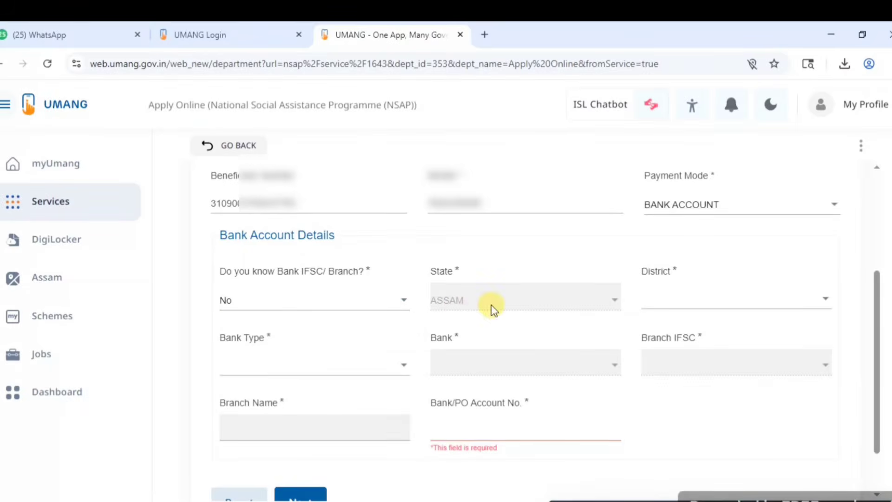
pyautogui.click(354, 301)
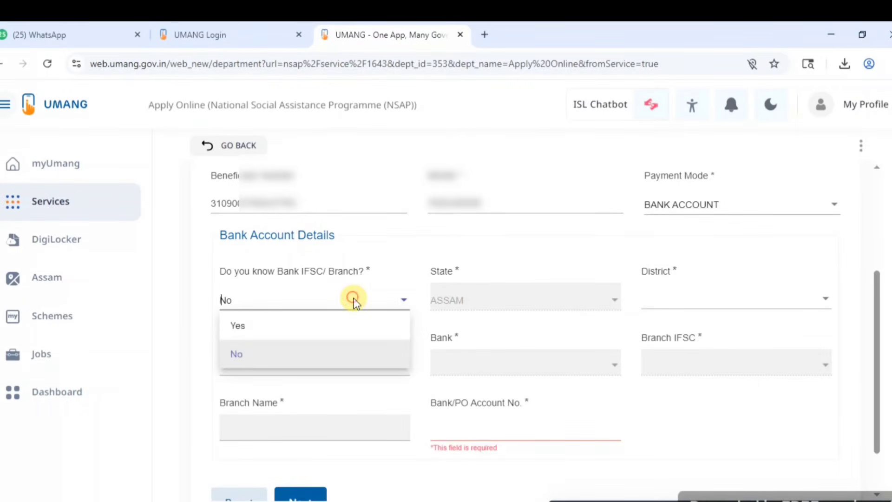
pyautogui.click(315, 327)
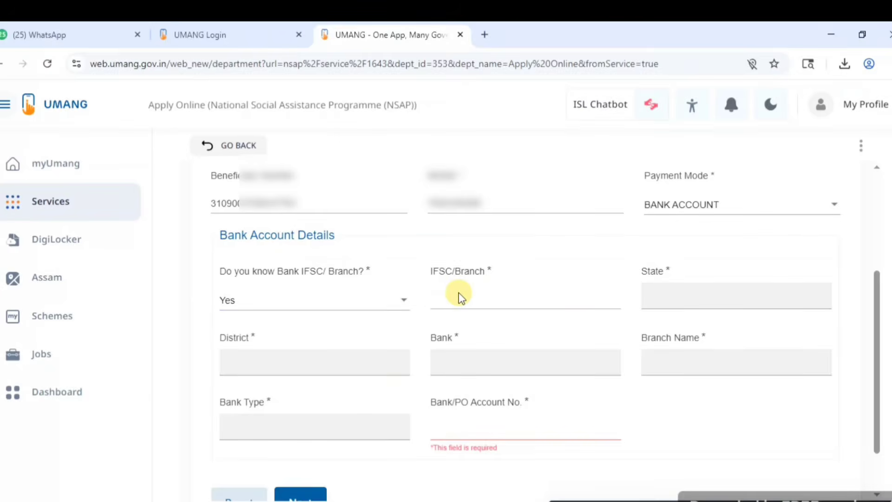
# Clear the beneficiary number in the account details.
pyautogui.click(451, 301)
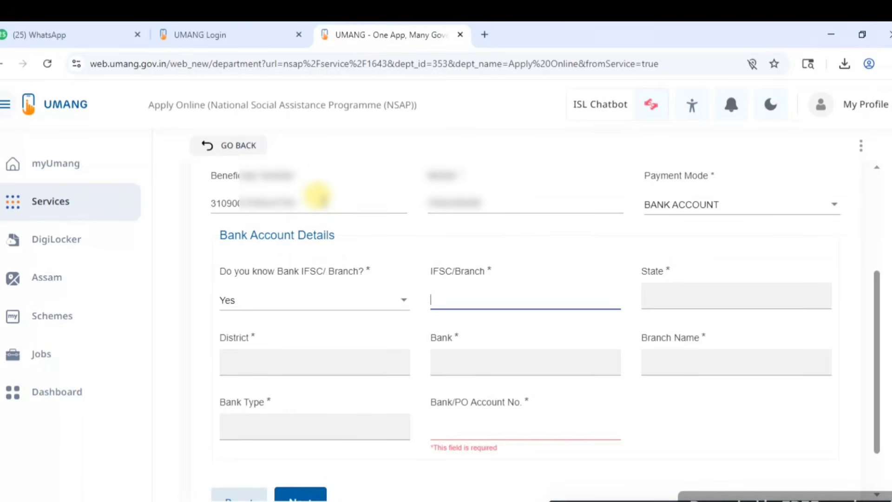
pyautogui.click(317, 197)
pyautogui.press('BackSpace')
pyautogui.press('BackSpace')
pyautogui.press('BackSpace')
pyautogui.press('BackSpace')
pyautogui.press('BackSpace')
pyautogui.press('BackSpace')
pyautogui.press('BackSpace')
pyautogui.press('BackSpace')
pyautogui.press('BackSpace')
pyautogui.press('BackSpace')
pyautogui.press('BackSpace')
pyautogui.press('BackSpace')
pyautogui.press('BackSpace')
pyautogui.press('BackSpace')
pyautogui.press('BackSpace')
pyautogui.press('BackSpace')
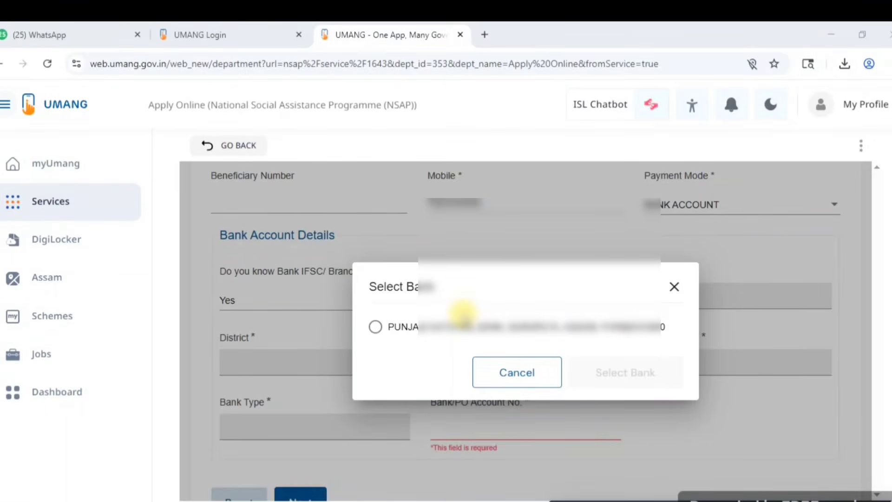
# Enter the IFSC code PUNB0310900 and select the matching Punjab National Bank branch.
pyautogui.click(377, 328)
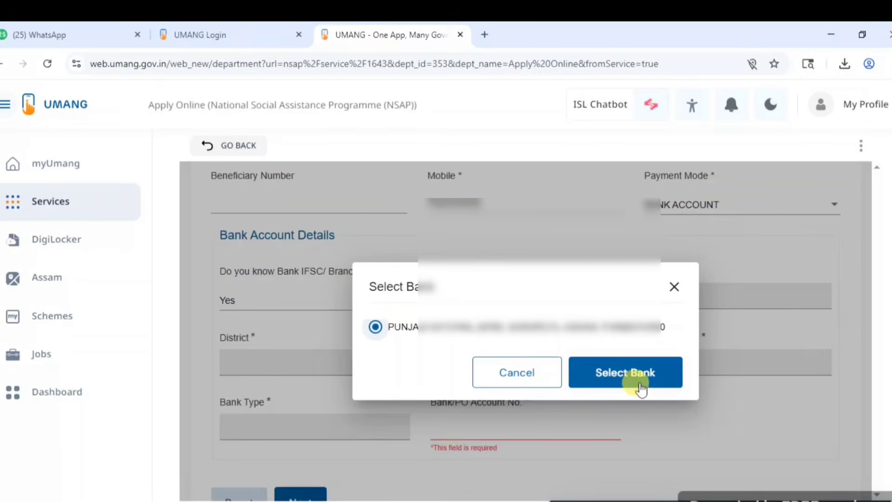
pyautogui.click(627, 373)
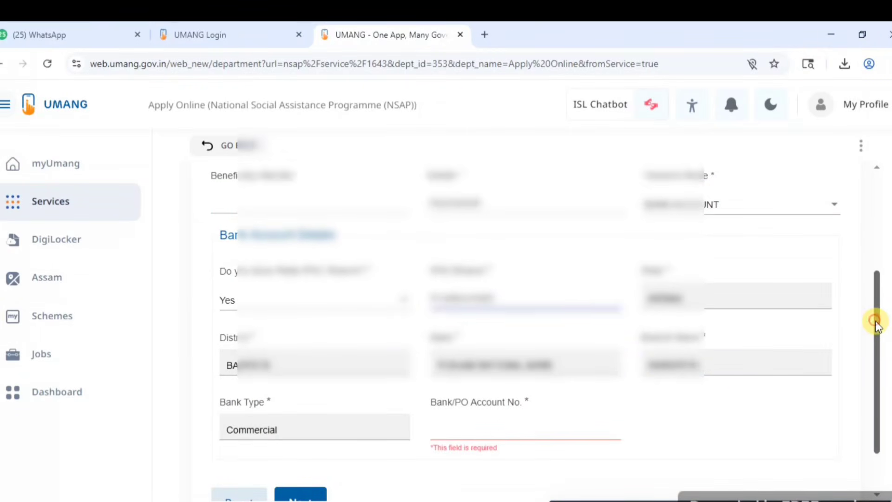
# Paste the applicant's bank account number and continue to the Aadhaar verification.
pyautogui.moveTo(876, 323); pyautogui.dragTo(878, 352)
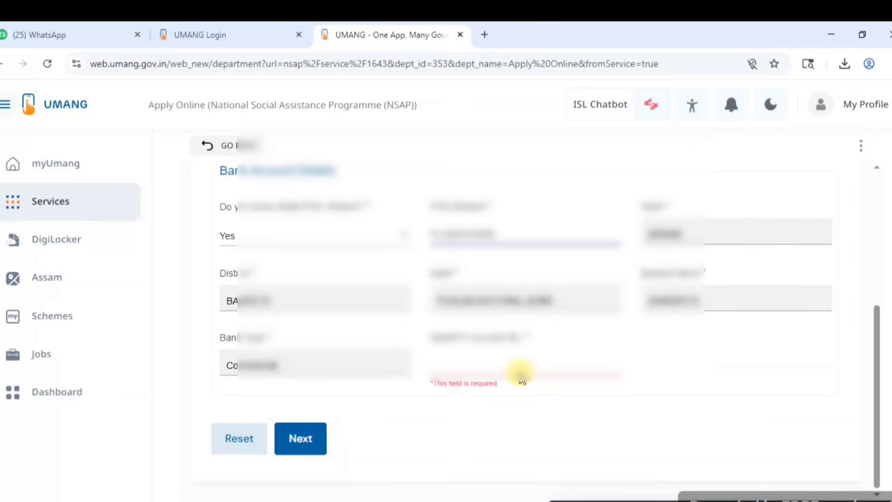
pyautogui.click(494, 362)
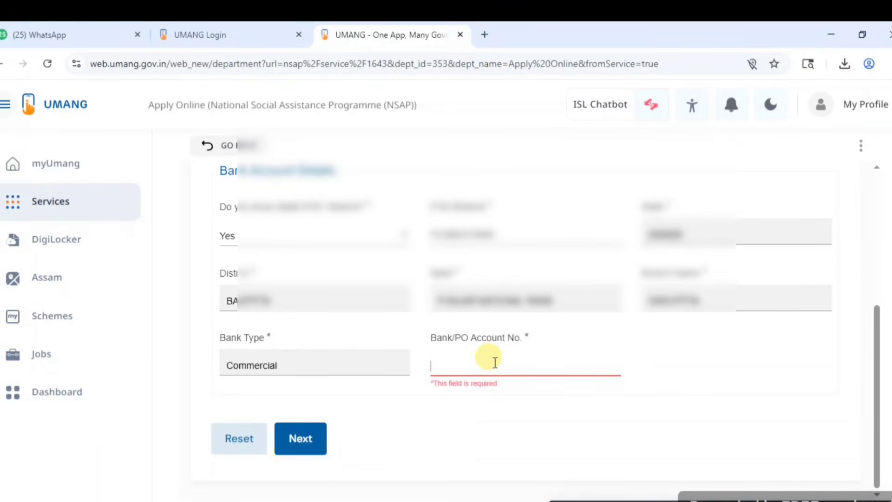
pyautogui.hotkey('ctrl', 'v')
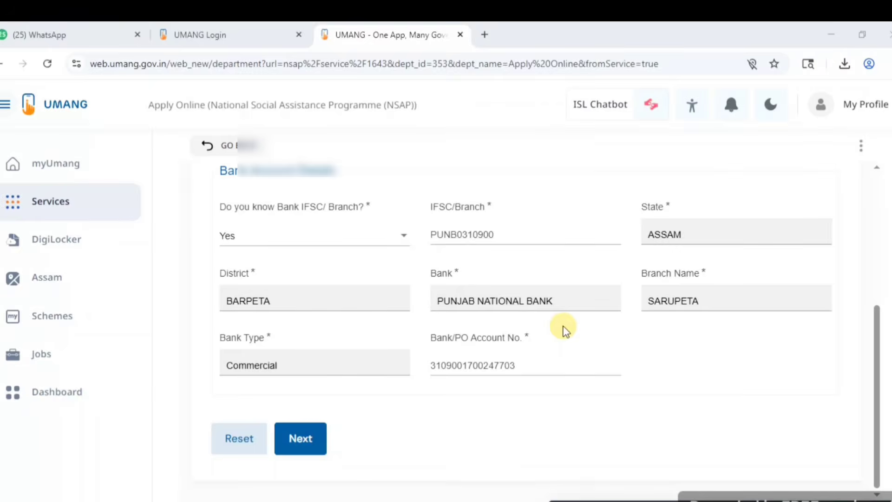
pyautogui.click(310, 438)
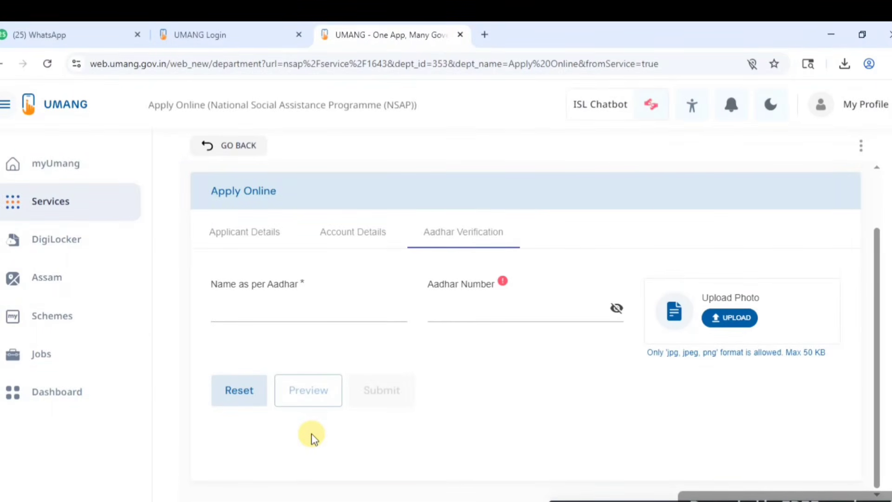
# Enter the name as per Aadhaar and the Aadhaar number, and upload the photo WhatsApp Image 2026-05-25 at 6.09.16 PM (1).jpeg.
pyautogui.click(302, 310)
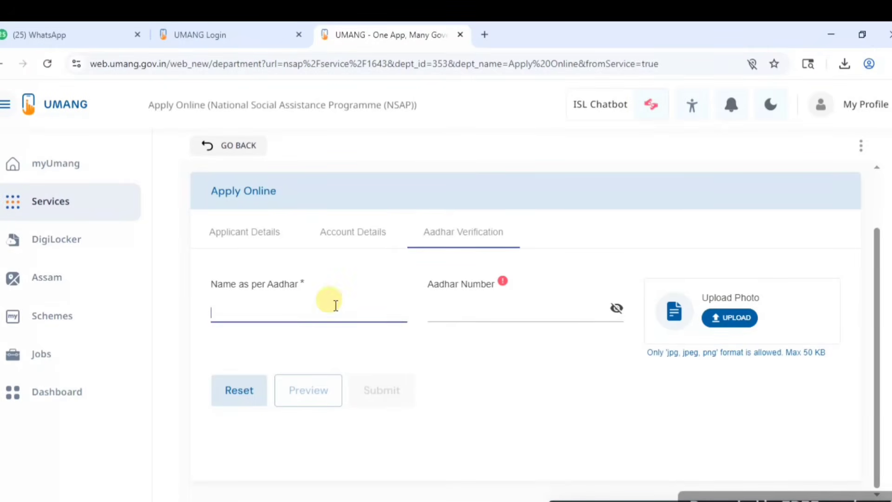
pyautogui.click(483, 312)
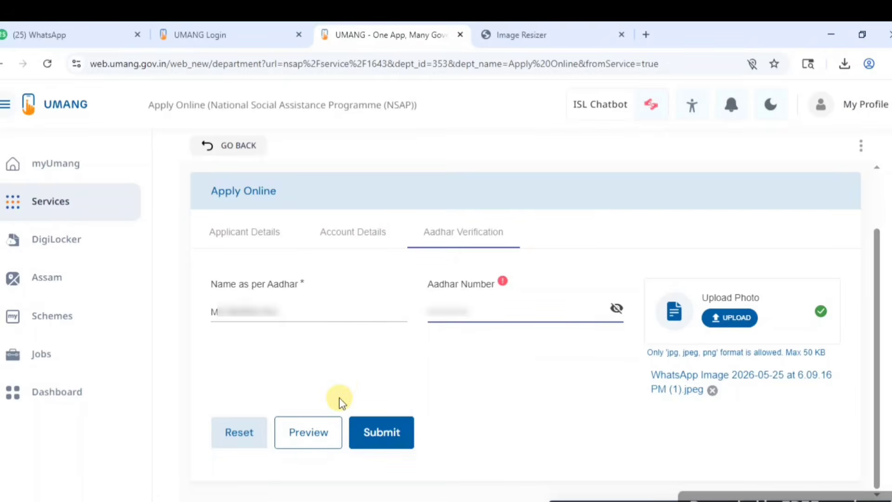
# Preview the whole application through to the photo and submit it.
pyautogui.click(323, 438)
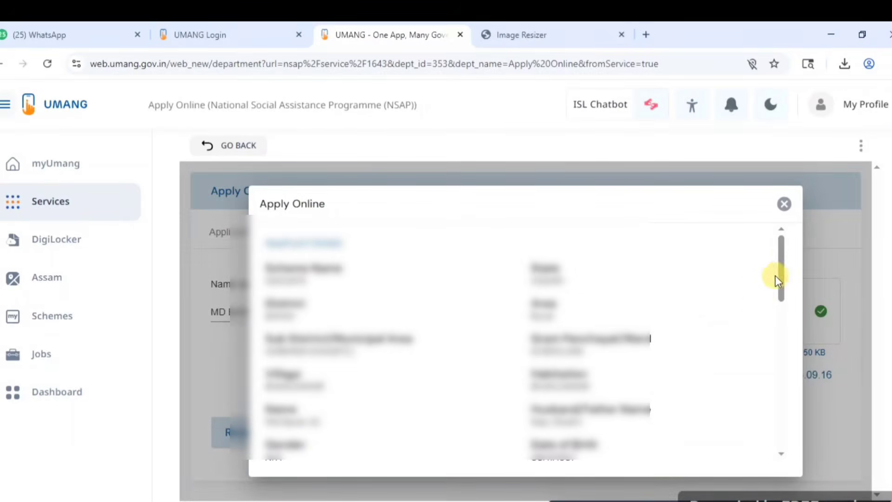
pyautogui.moveTo(782, 263); pyautogui.dragTo(803, 421)
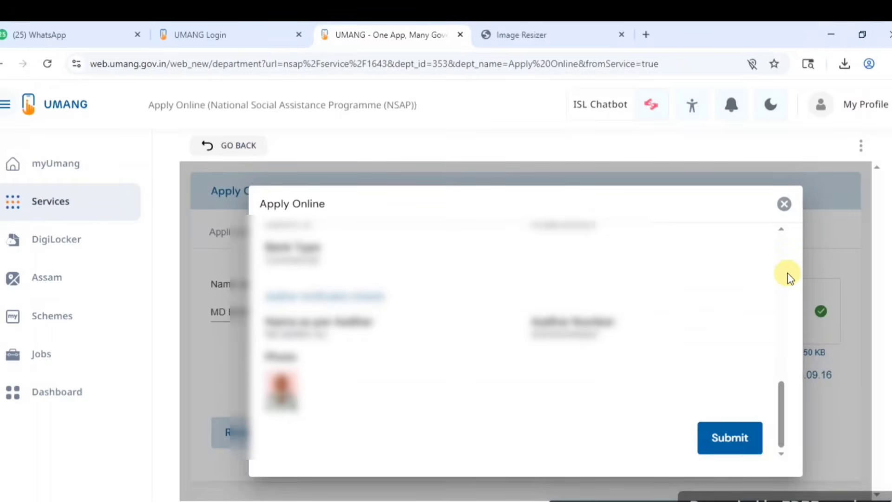
pyautogui.click(743, 433)
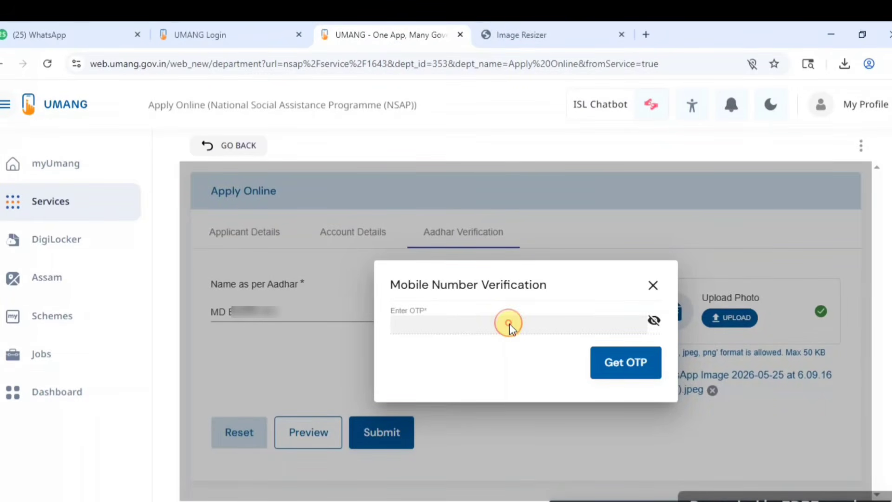
# Request the OTP for mobile number verification, enter the received OTP, verify it and dismiss the verification message.
pyautogui.click(626, 365)
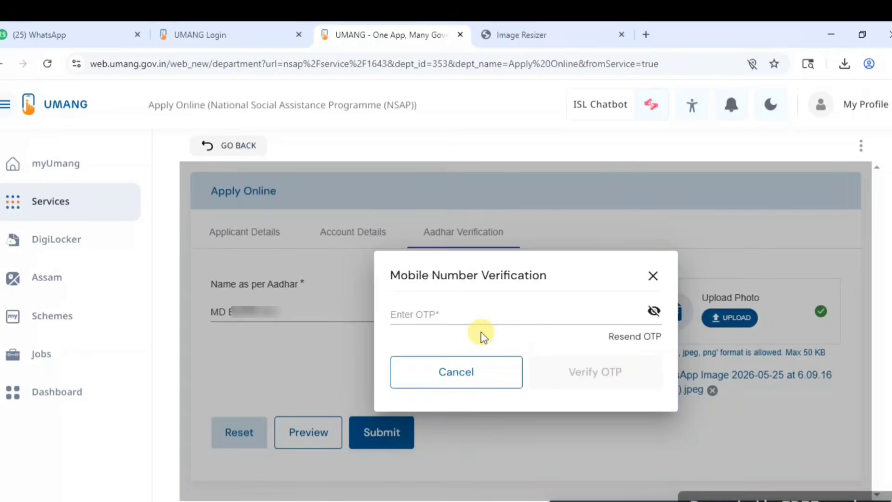
pyautogui.click(437, 313)
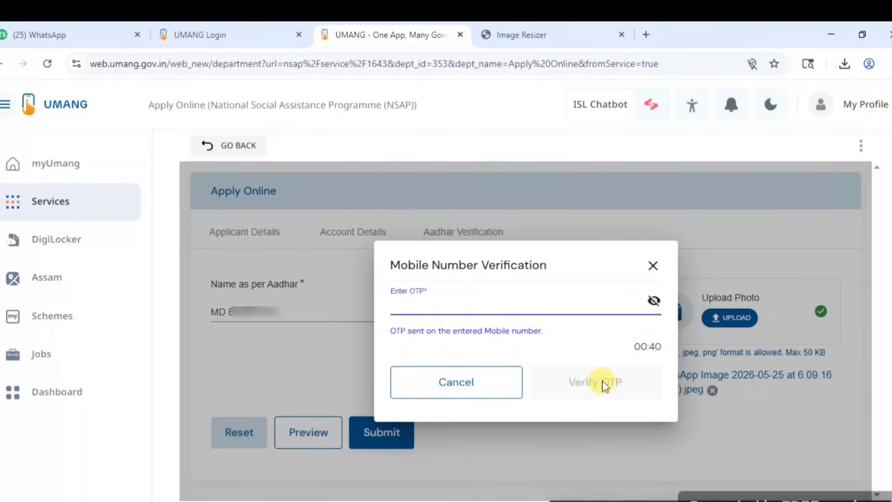
pyautogui.click(600, 501)
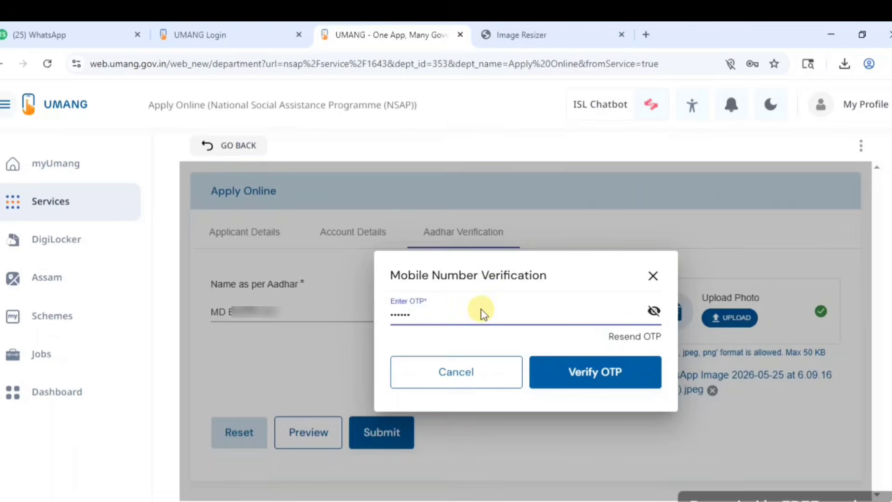
pyautogui.click(608, 375)
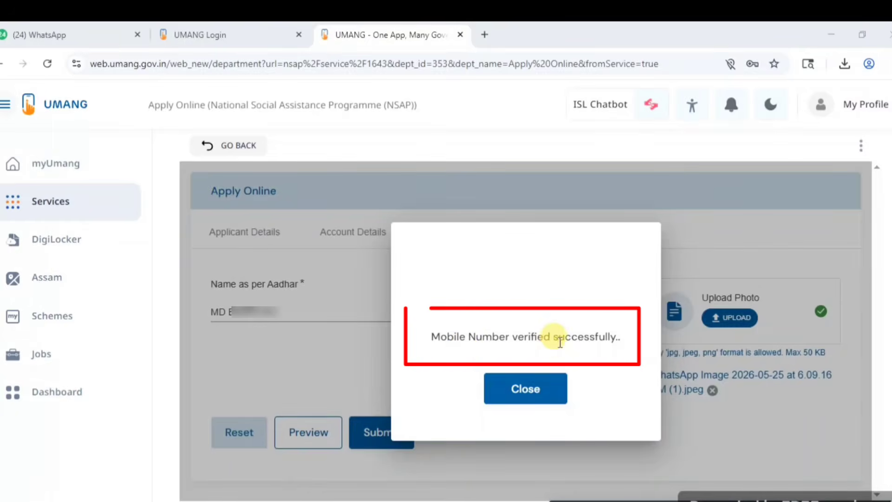
pyautogui.click(535, 390)
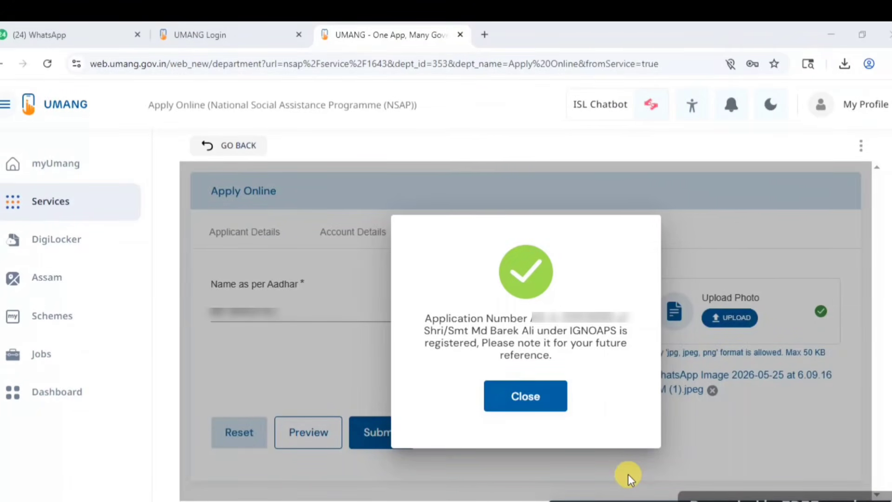
# Close the application registration message and return to the overview of all services.
pyautogui.click(524, 395)
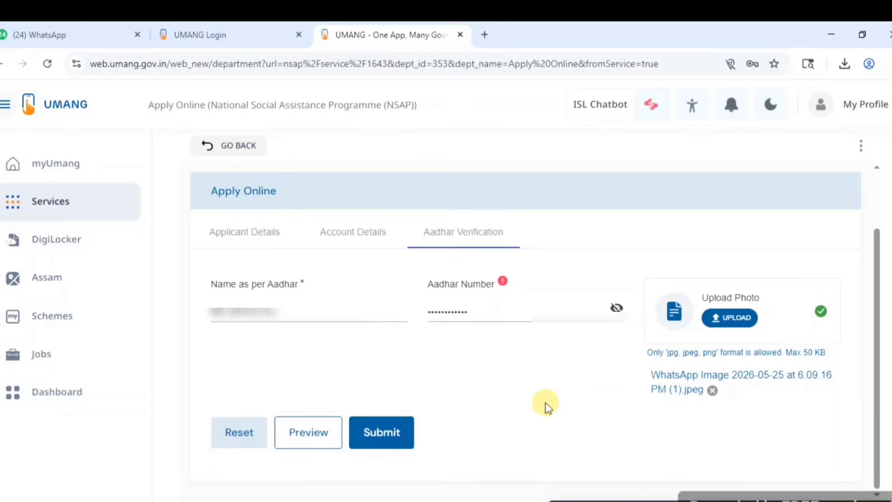
pyautogui.click(106, 214)
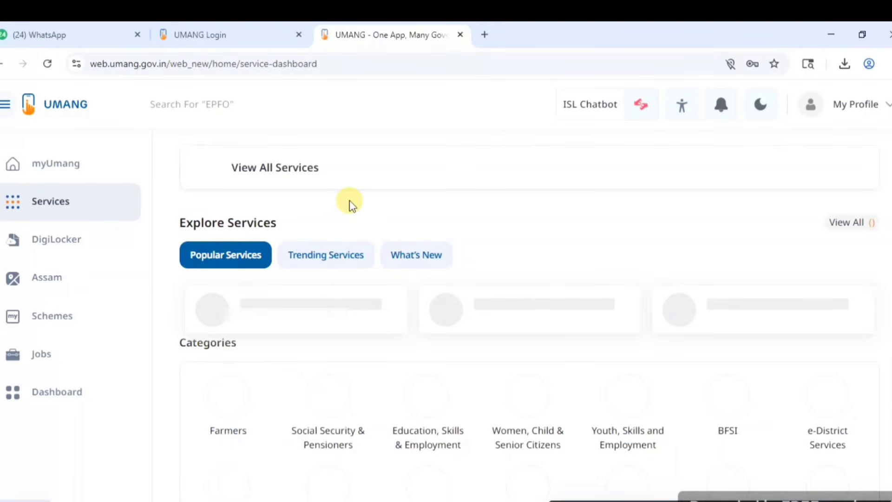